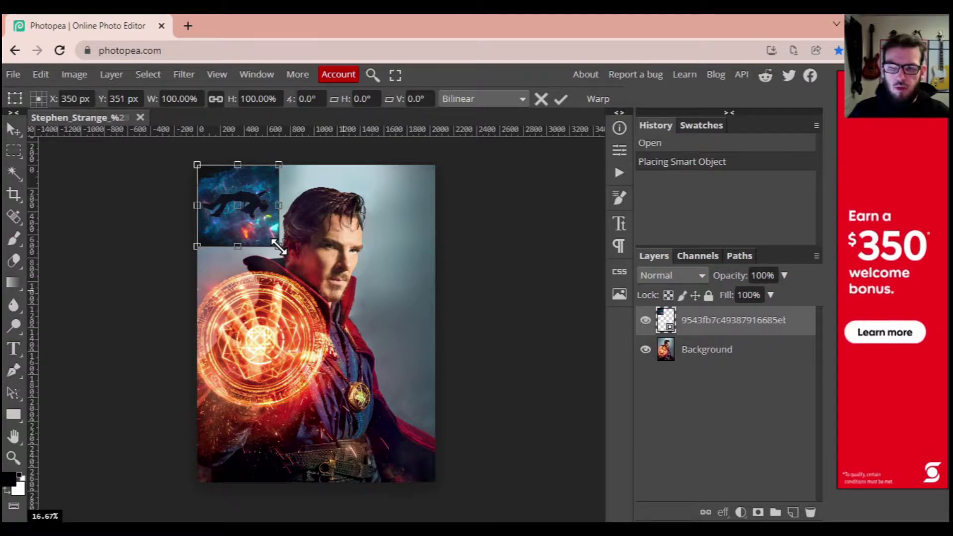
Enlarge the placed galaxy image to about 309%, position it over the lower part of the portrait, and compare with its layer hidden
drag(278, 247, 443, 405)
drag(340, 292, 326, 376)
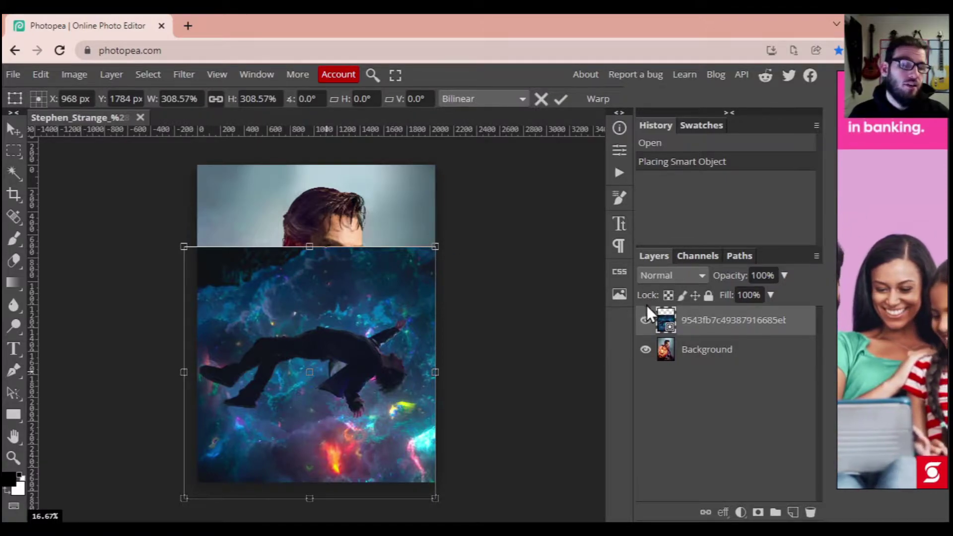
click(646, 320)
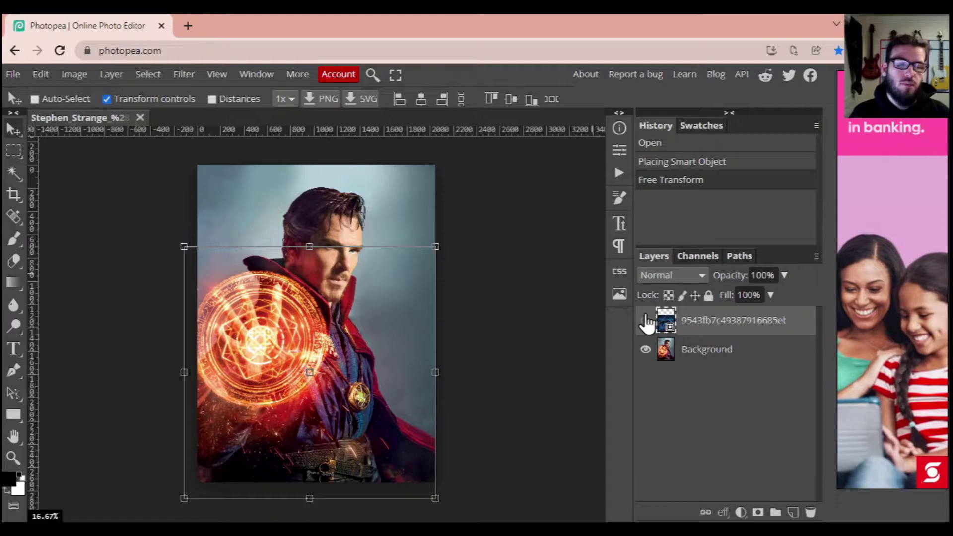
click(646, 320)
click(646, 320)
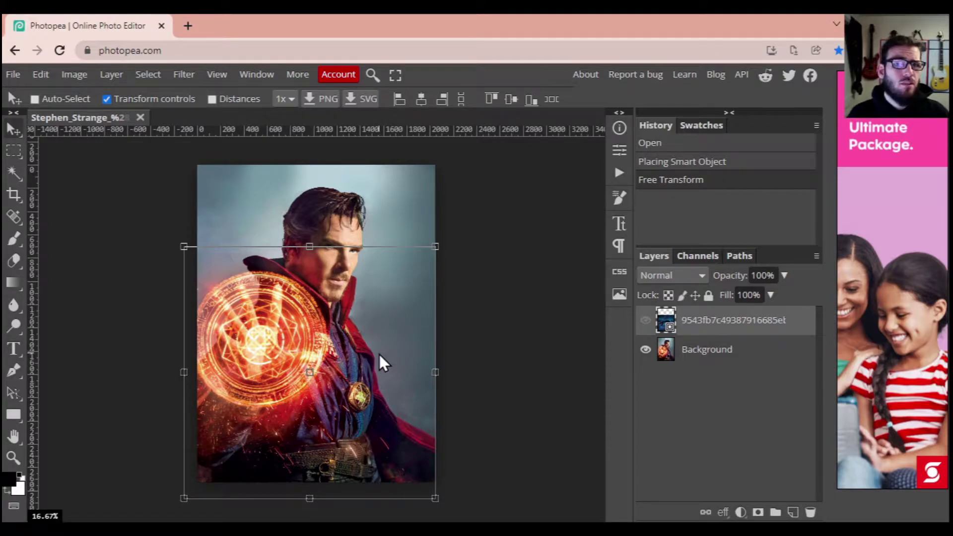
click(646, 320)
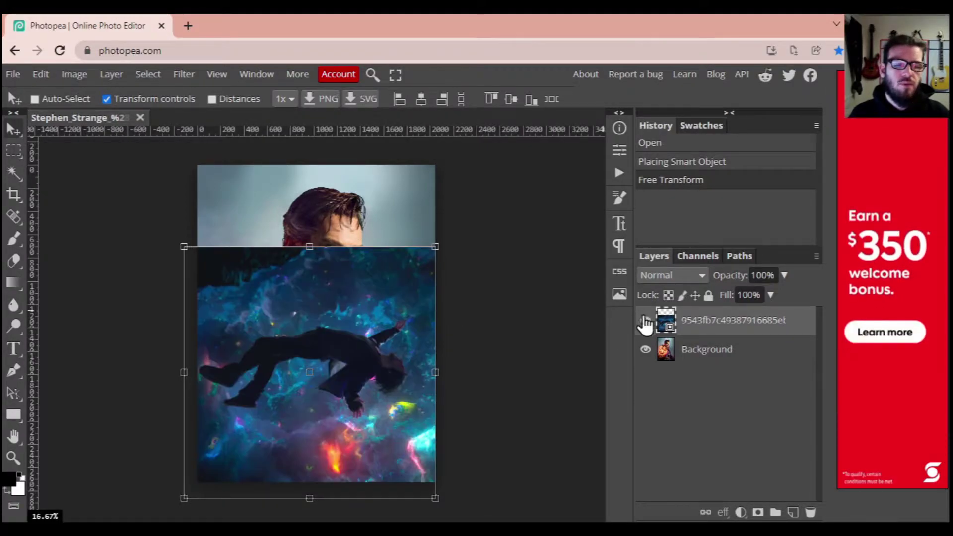
Rotate the galaxy image 180 degrees and hide its layer
drag(439, 236, 228, 465)
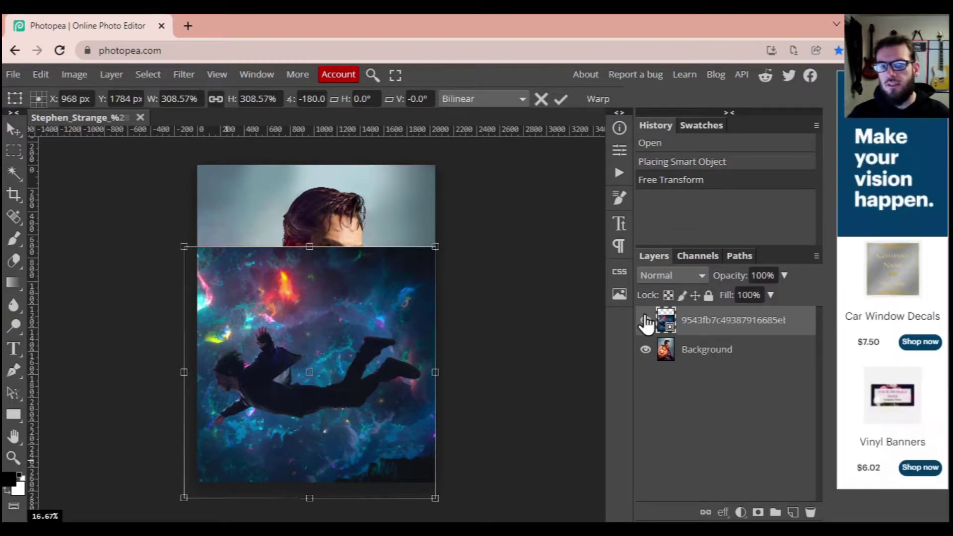
click(645, 320)
Select the blue-grey backdrop at the left of the figure on the Background layer with the Magic Wand, adding areas down to the glowing disc
click(717, 355)
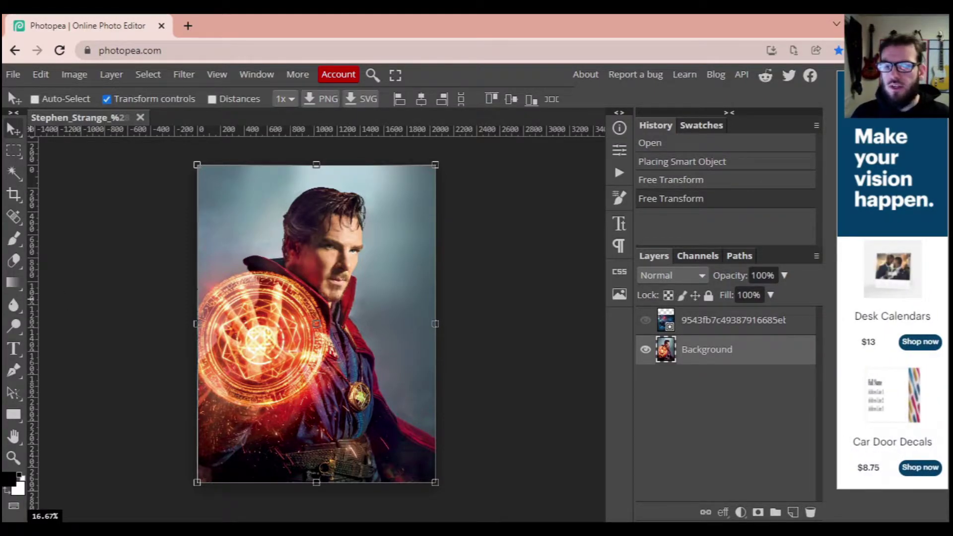
click(21, 368)
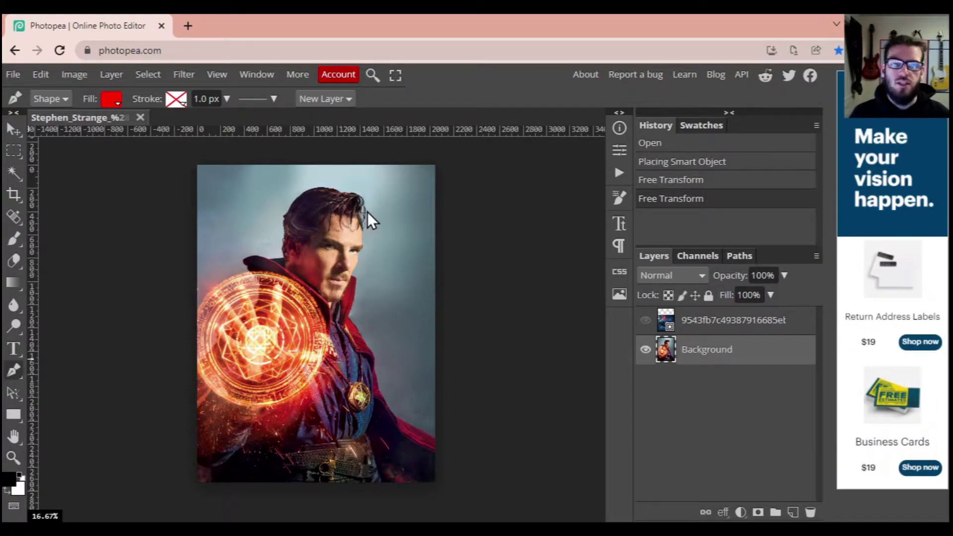
click(8, 174)
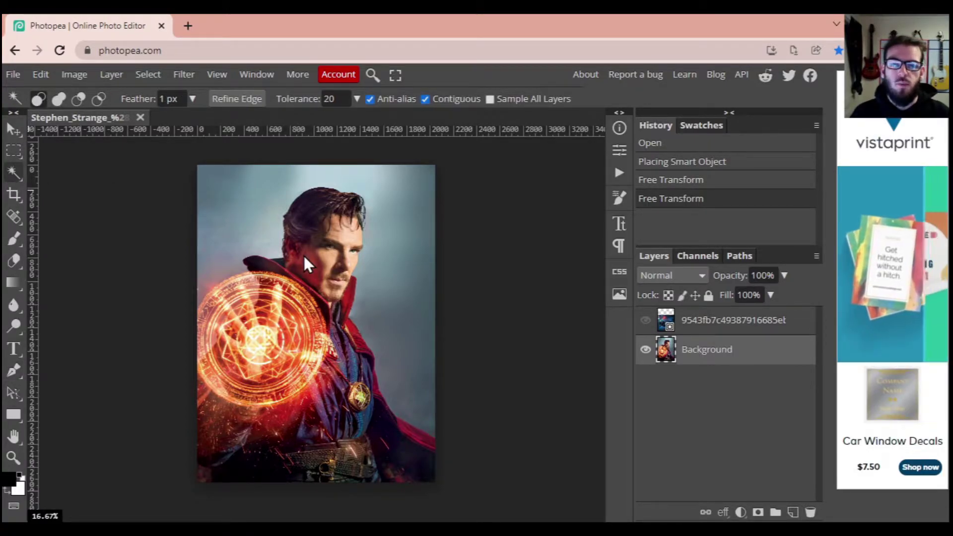
click(259, 190)
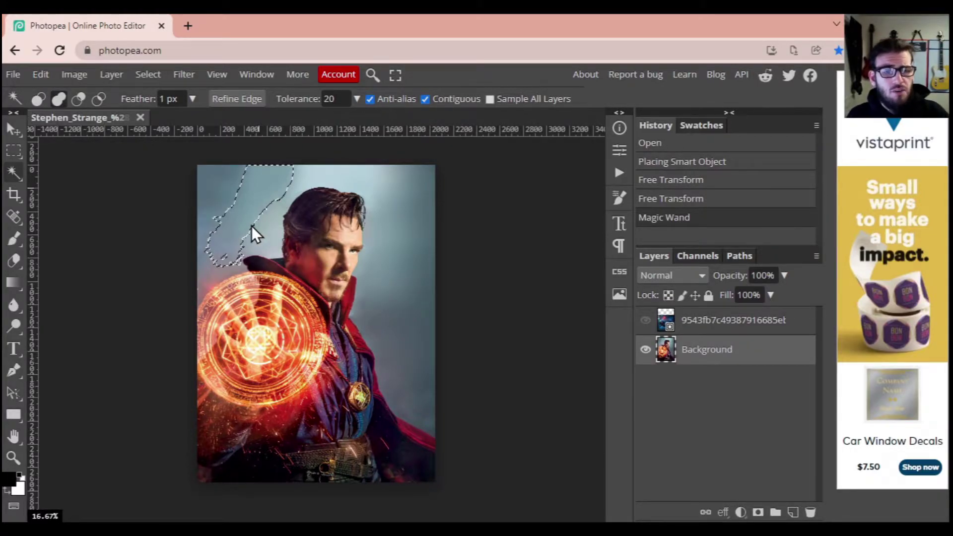
click(210, 190)
click(238, 194)
click(201, 231)
click(212, 251)
click(211, 266)
click(213, 276)
click(207, 286)
click(214, 287)
click(201, 296)
click(249, 251)
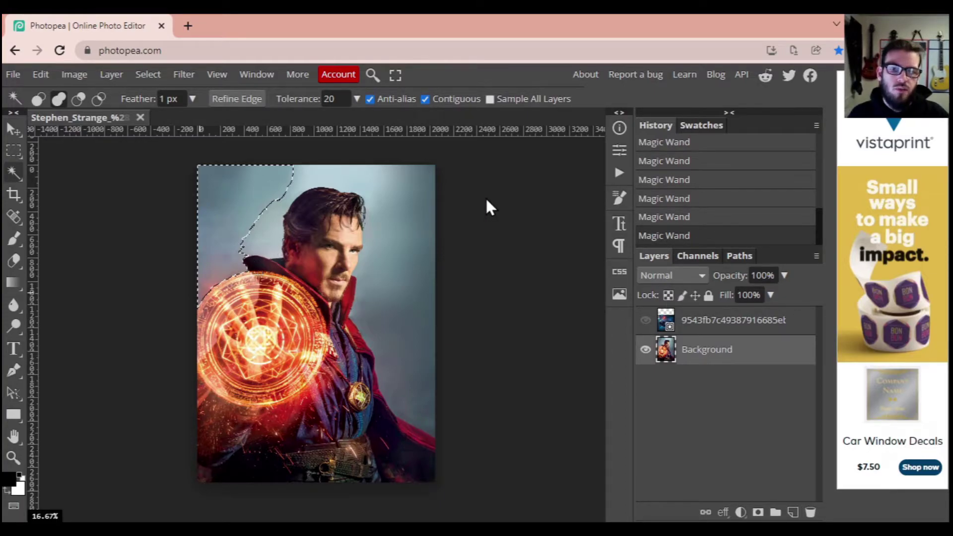
Extend the selection to the backdrop around the head and along the figure's right side, and delete the whole selected backdrop
click(261, 221)
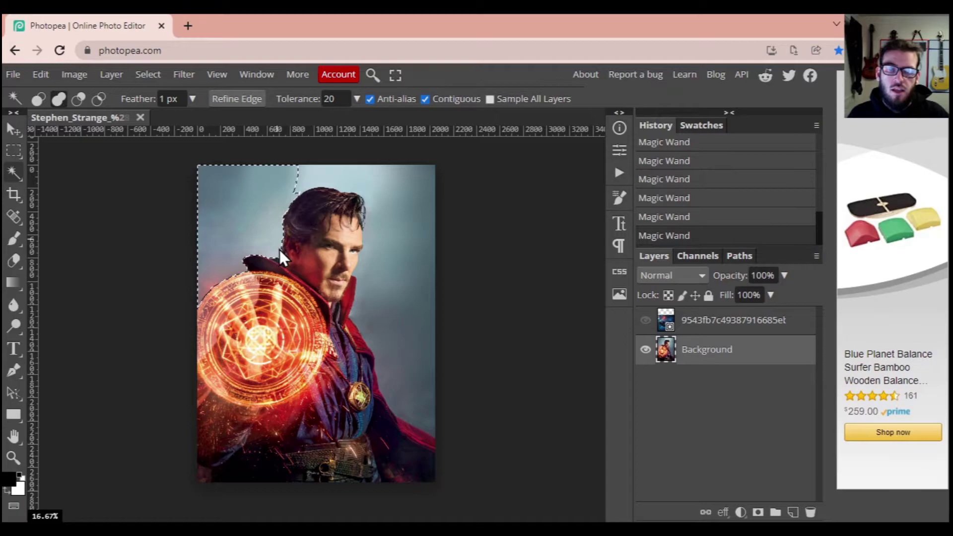
click(305, 175)
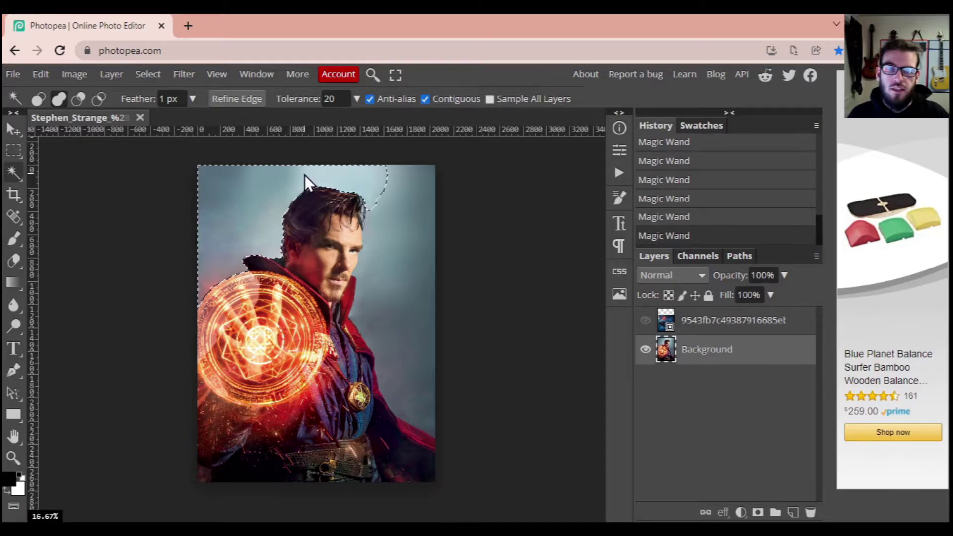
click(373, 237)
click(403, 210)
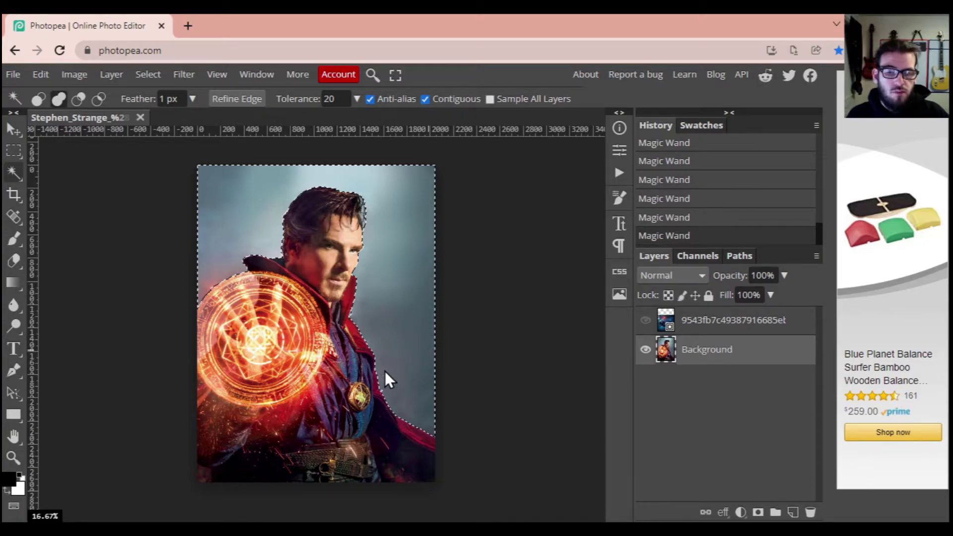
key(shift)
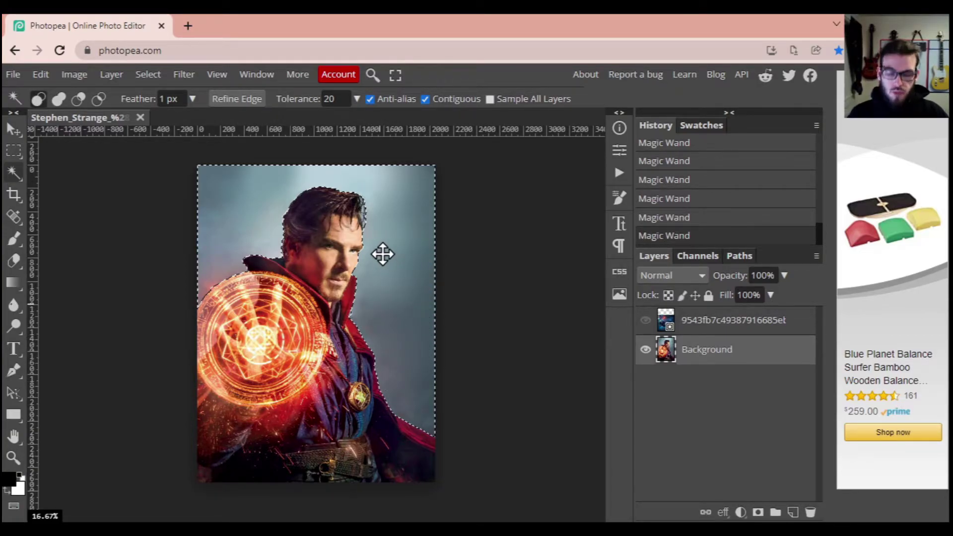
key(Delete)
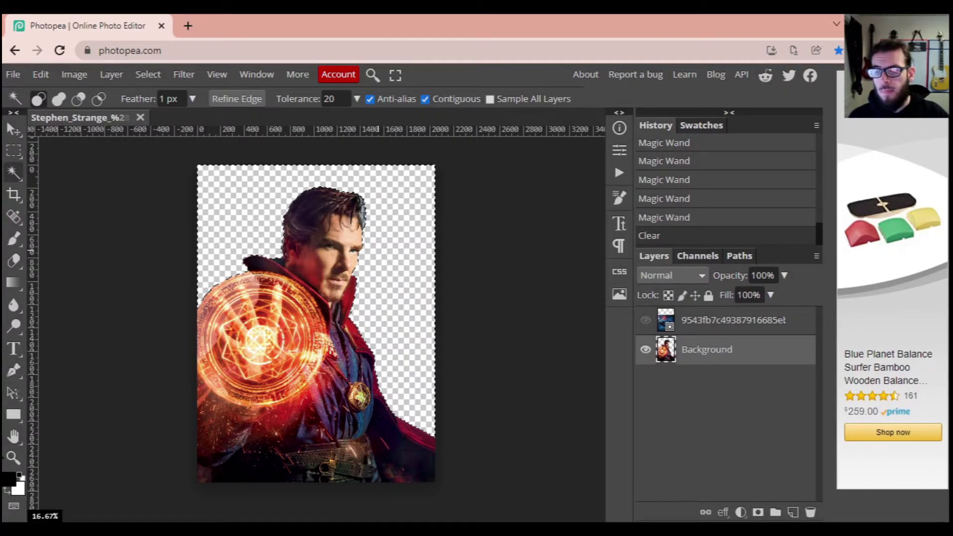
Remove the leftover backdrop patches between the hair strands at the right side of the head using the Magic Wand
click(14, 458)
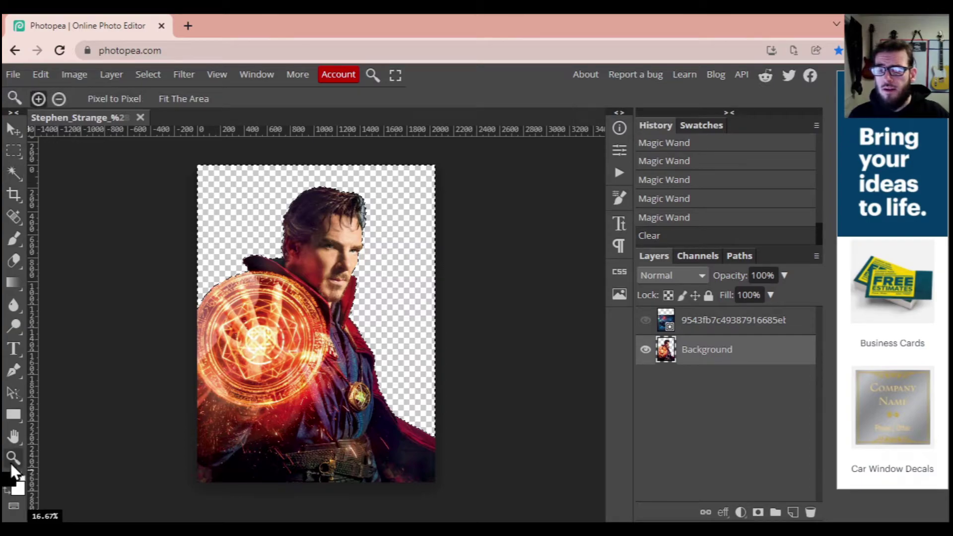
click(355, 211)
click(362, 209)
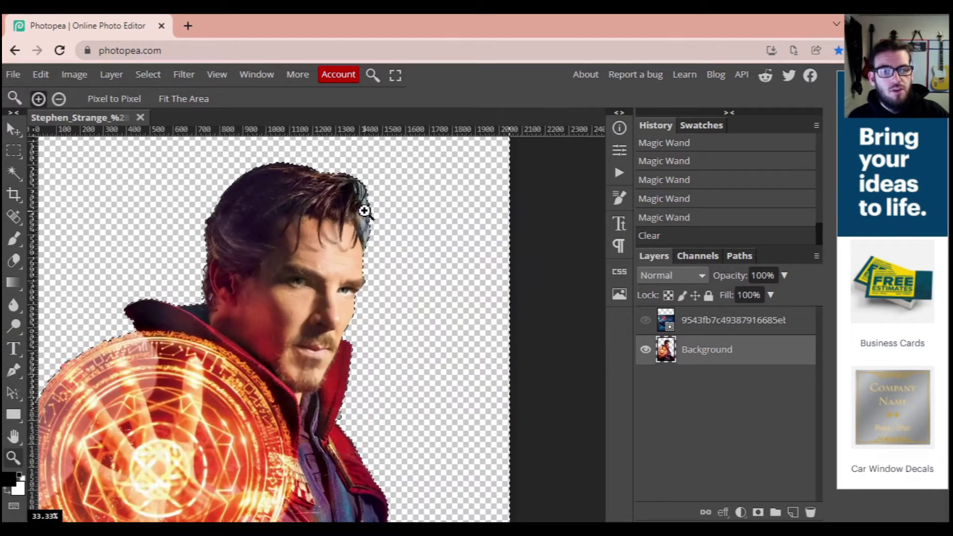
click(366, 209)
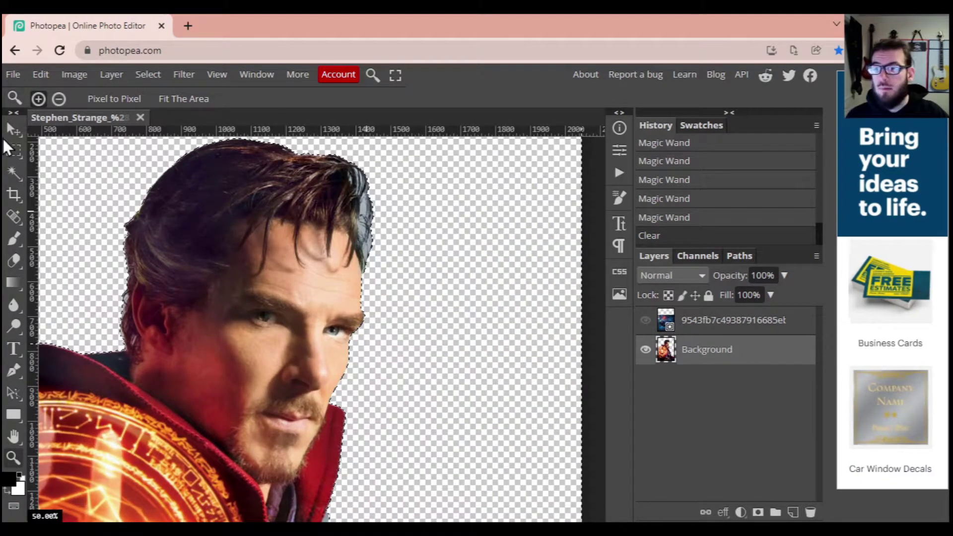
click(13, 173)
click(364, 205)
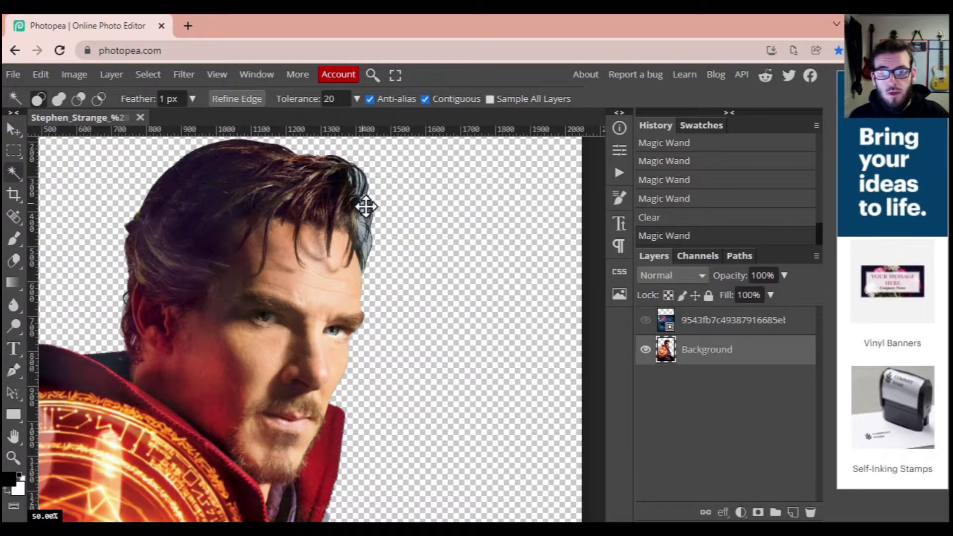
key(Delete)
click(368, 242)
key(Delete)
click(364, 225)
click(370, 214)
key(Delete)
click(370, 217)
click(358, 174)
key(Delete)
click(361, 236)
key(Delete)
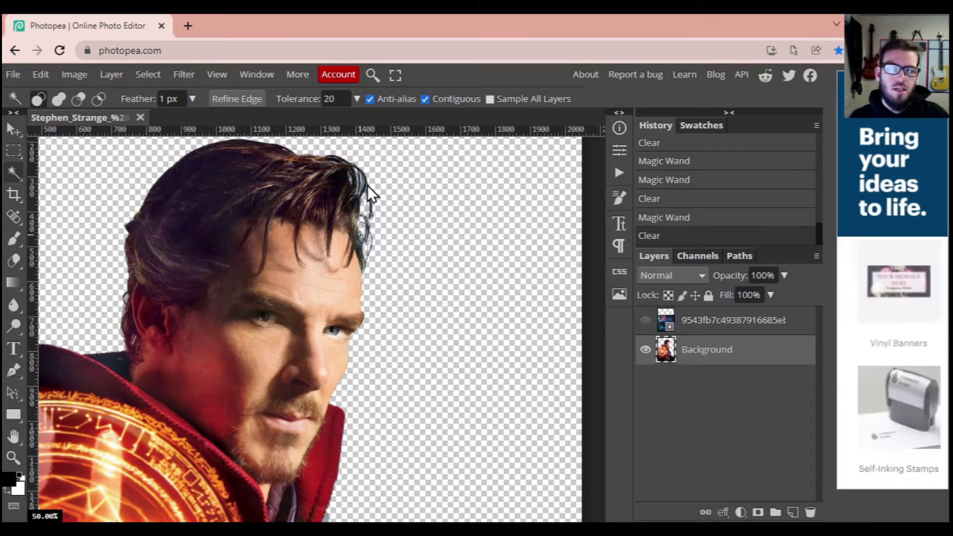
Select the transparent area around the figure and beside the hair with the Magic Wand, and invert the selection
click(9, 452)
click(60, 100)
click(270, 293)
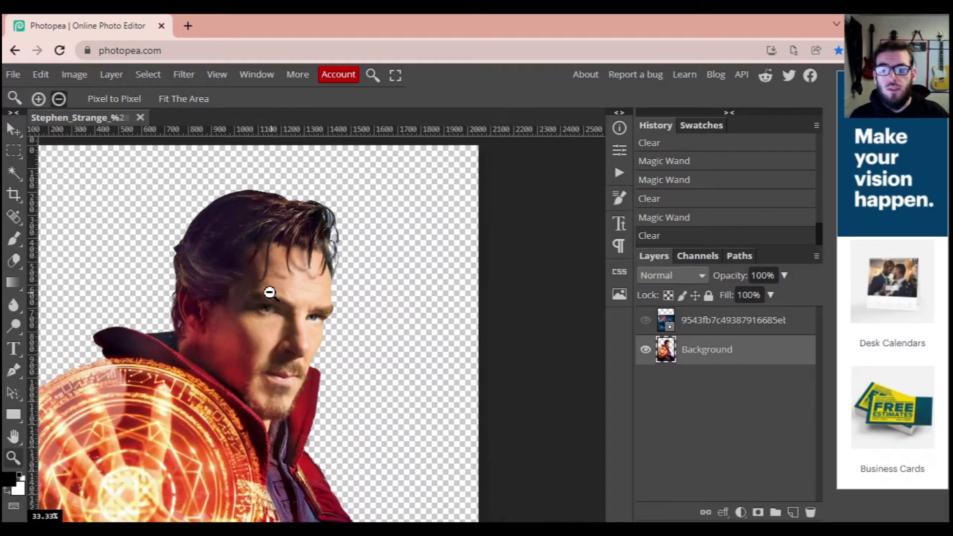
click(270, 293)
click(261, 299)
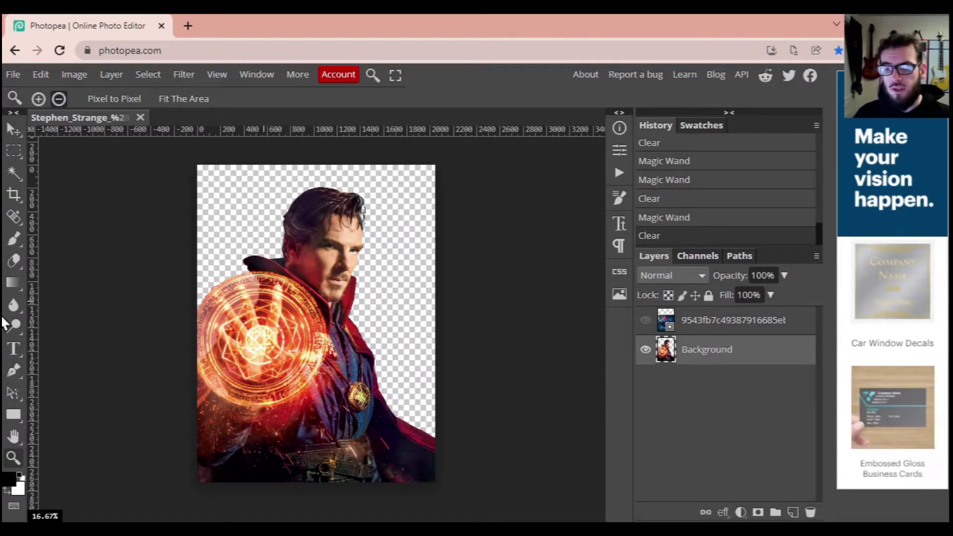
click(13, 376)
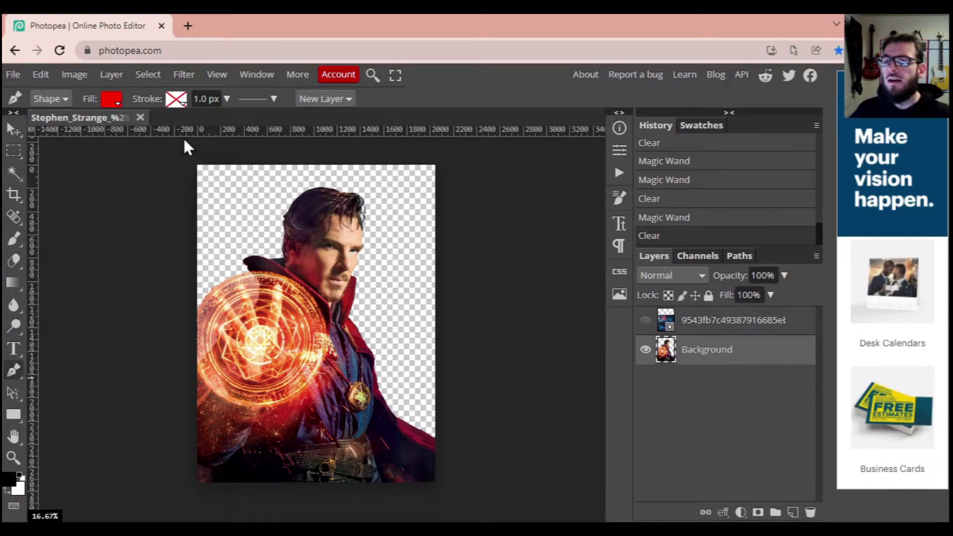
click(15, 175)
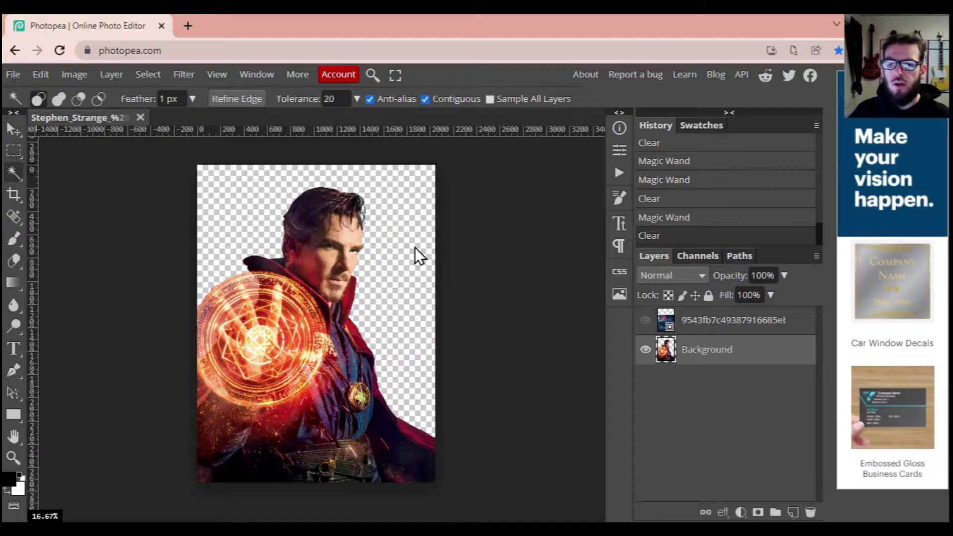
click(228, 207)
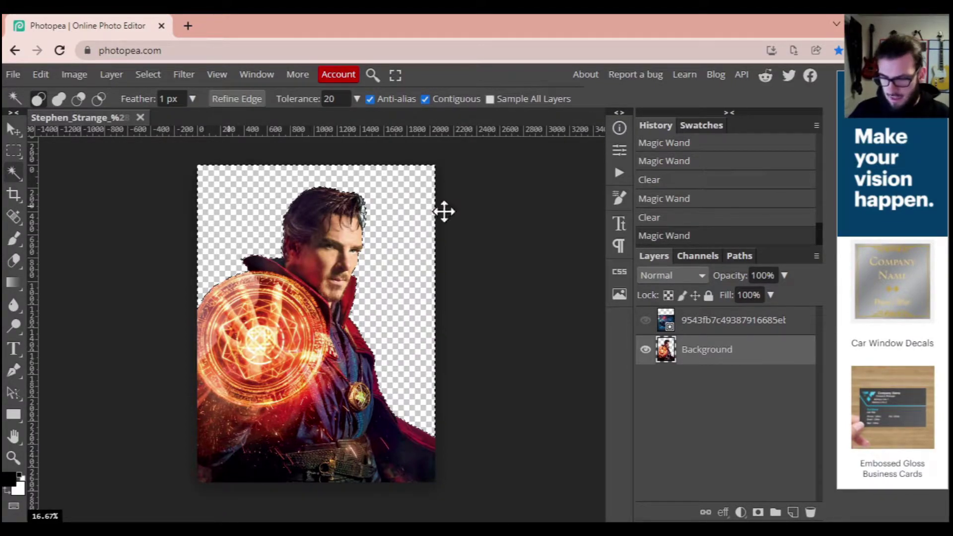
shift+click(365, 211)
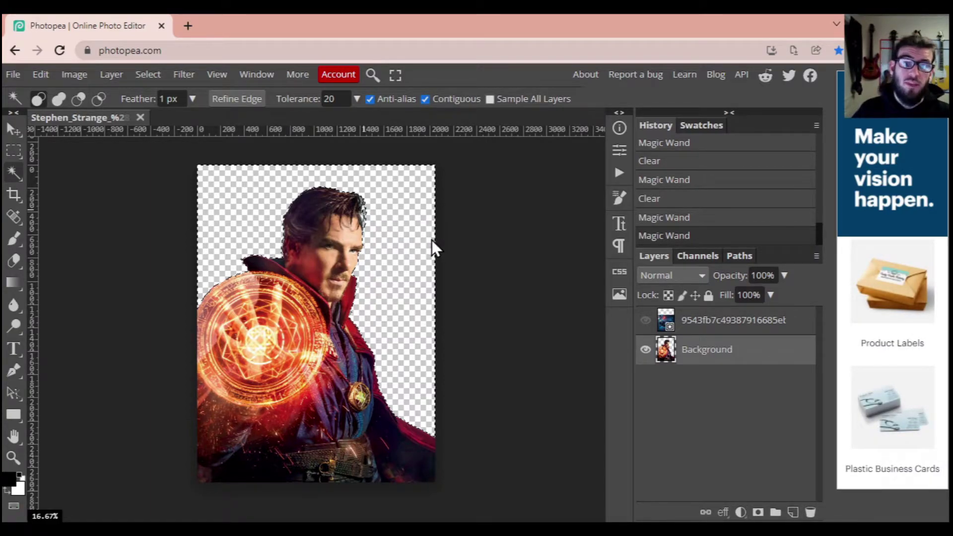
right_click(333, 271)
click(340, 281)
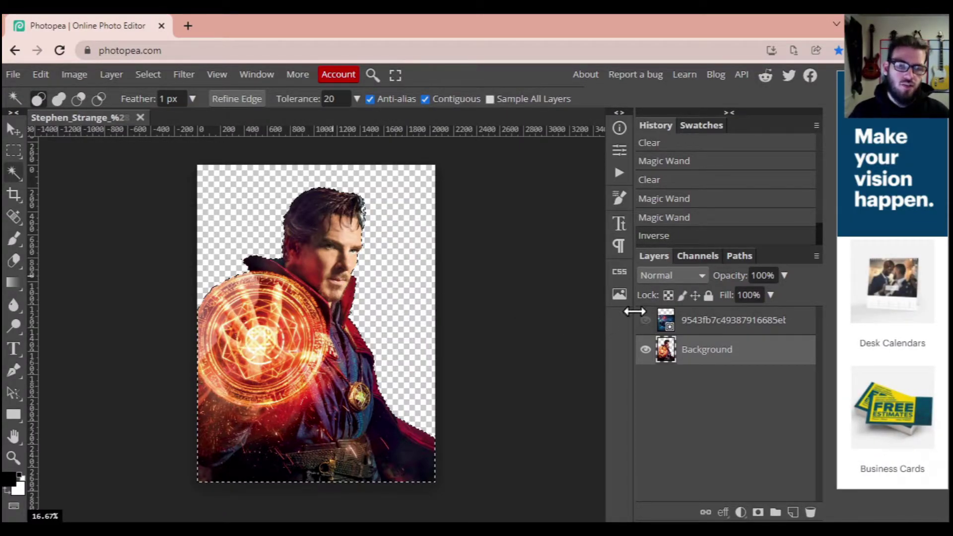
Show the galaxy layer and copy its part inside the figure-shaped selection onto a new layer
click(707, 325)
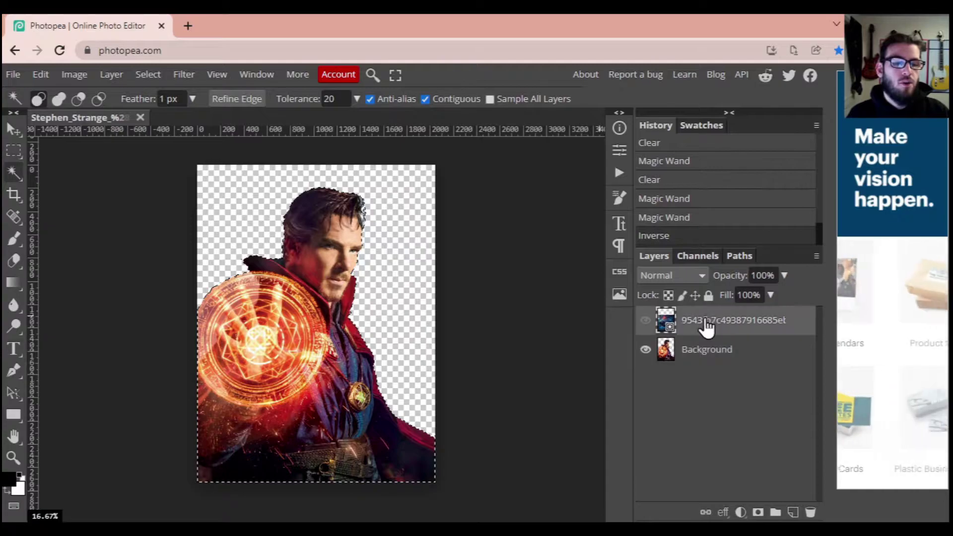
click(645, 320)
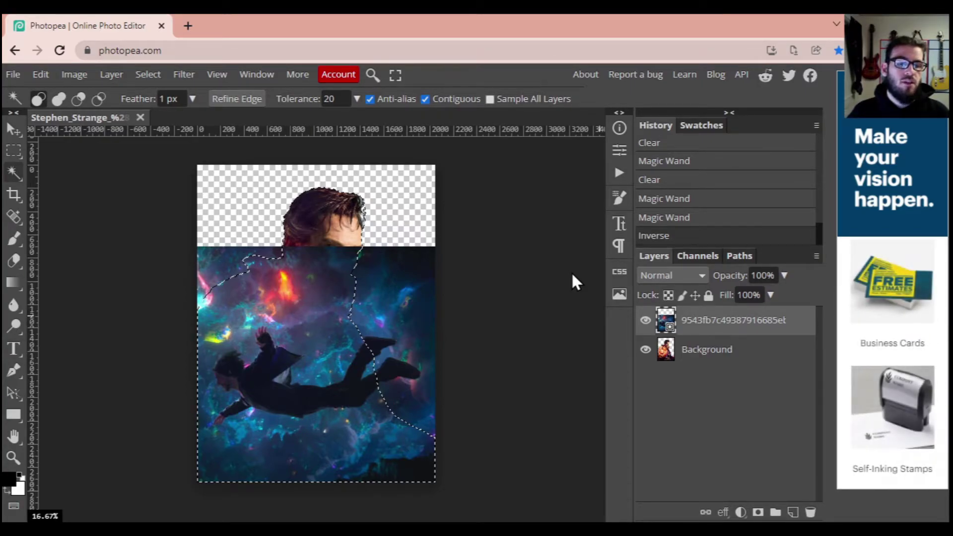
click(11, 128)
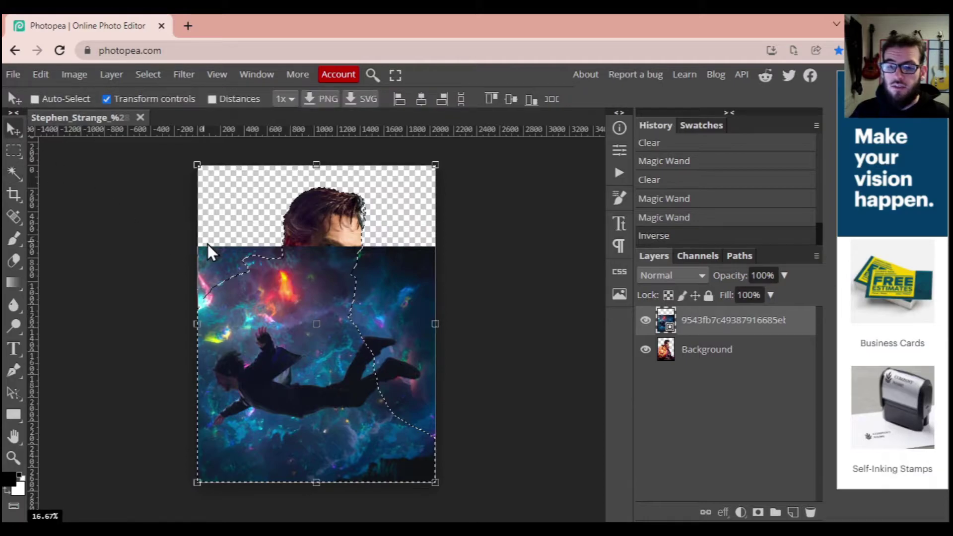
mouse_move(318, 284)
mouse_down()
mouse_move(305, 284)
mouse_move(336, 319)
mouse_move(337, 296)
mouse_move(325, 303)
mouse_move(323, 279)
mouse_up()
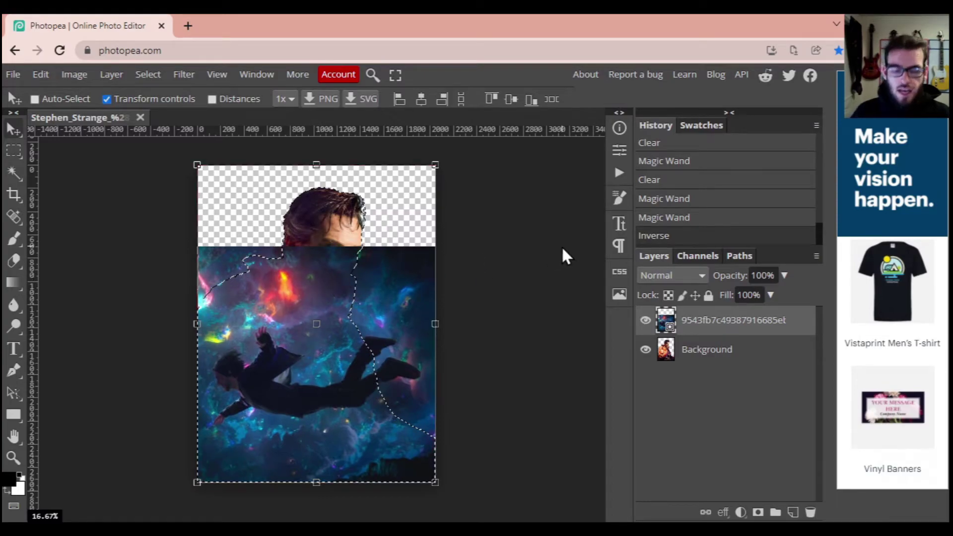
key(ctrl)
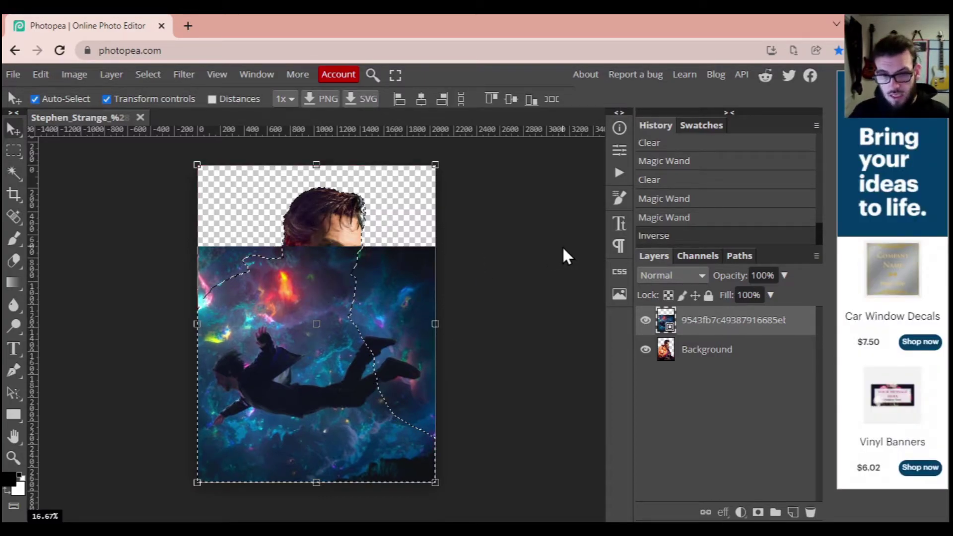
key(ctrl+v)
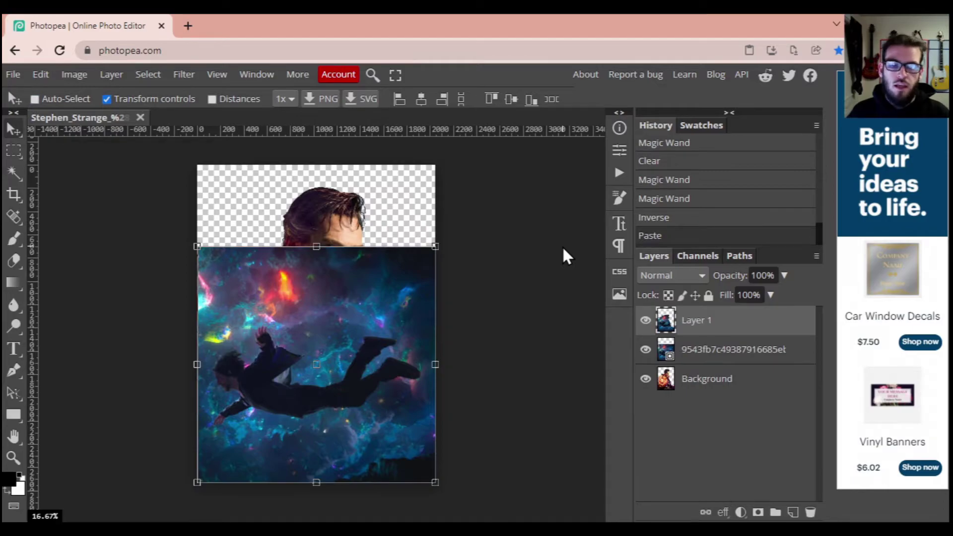
Hide the original galaxy layer and move it below the Background layer
click(645, 350)
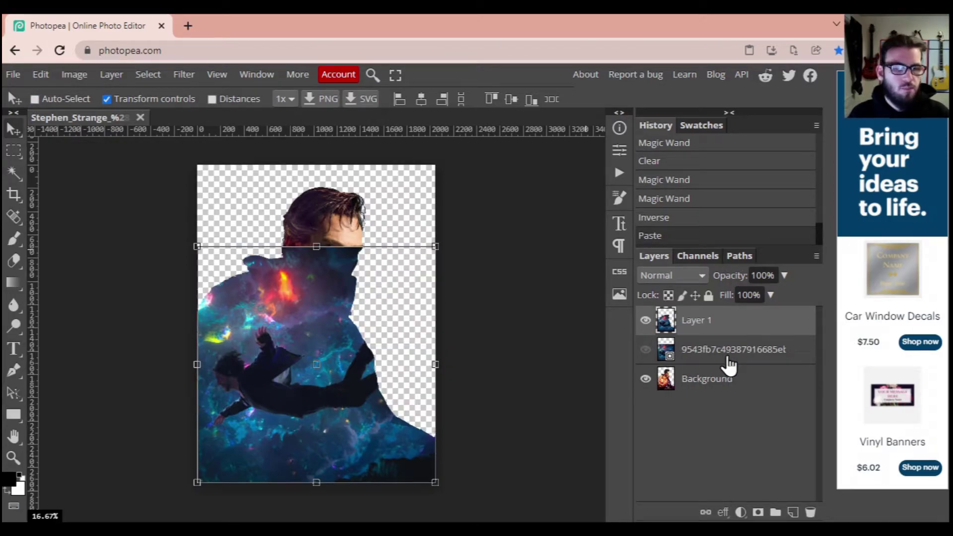
drag(737, 397, 726, 397)
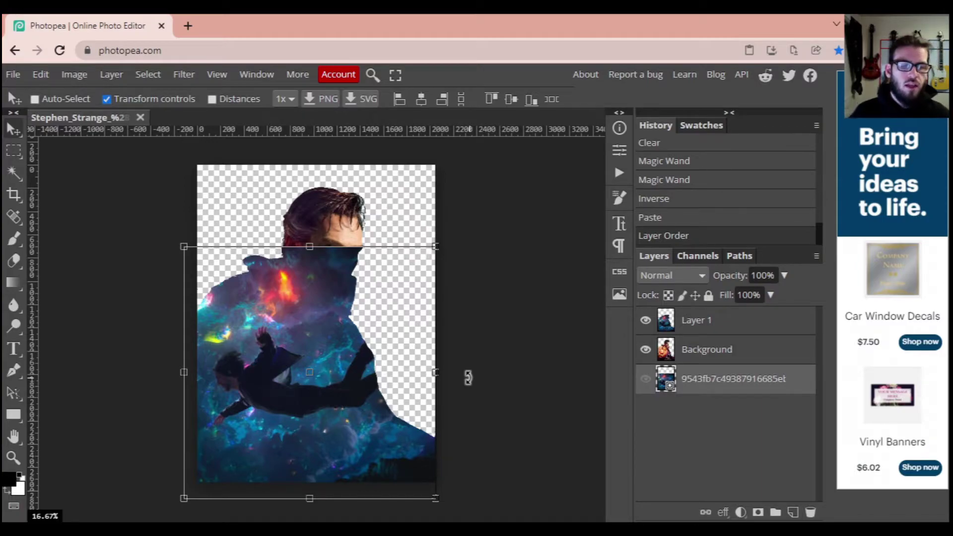
Reduce the opacity of Layer 1 to 87% and its fill to 92%
click(734, 326)
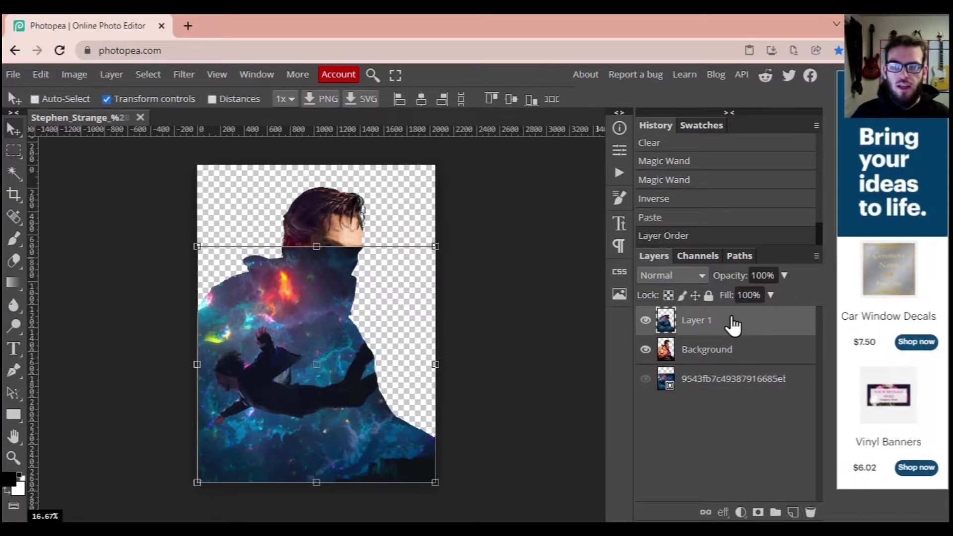
click(785, 275)
drag(786, 295, 768, 296)
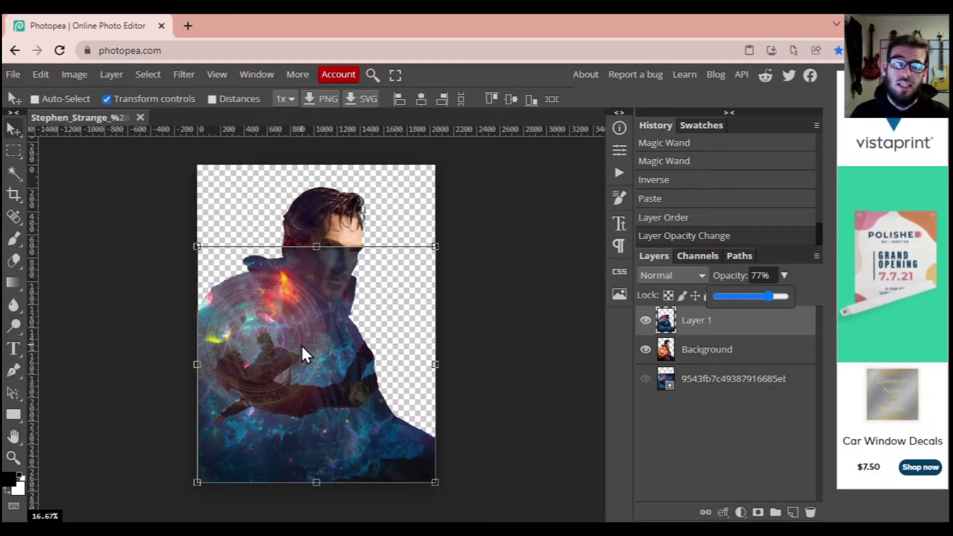
click(773, 297)
drag(764, 318, 769, 316)
click(785, 276)
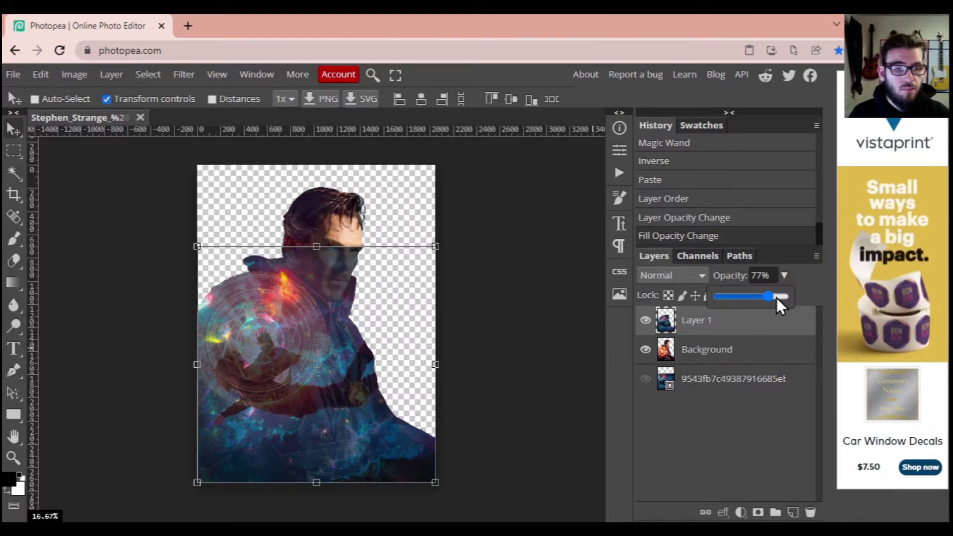
click(776, 297)
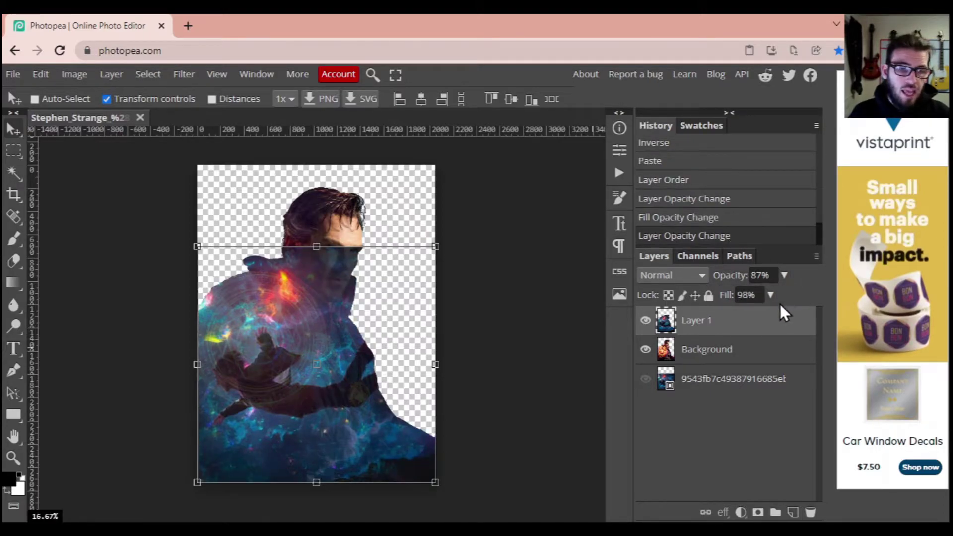
click(771, 295)
drag(770, 309, 767, 314)
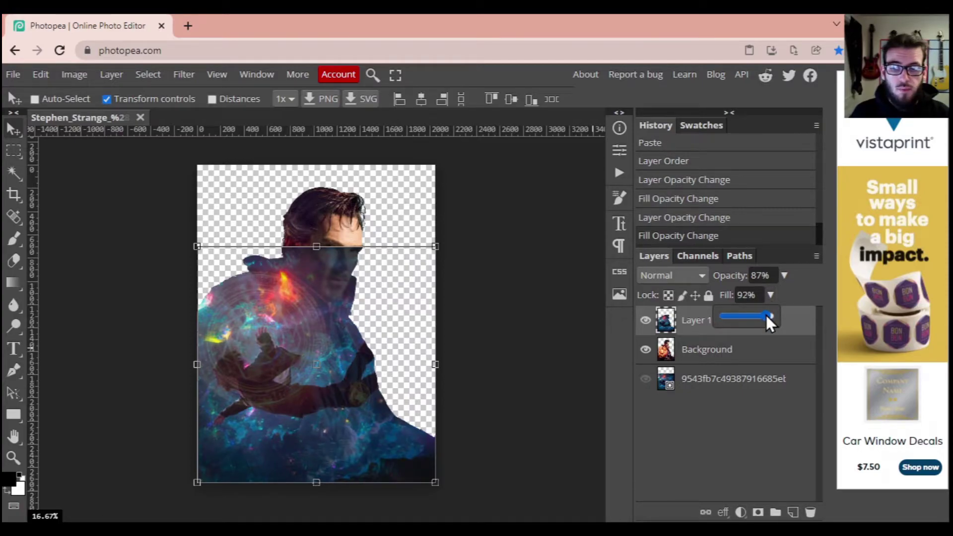
click(799, 286)
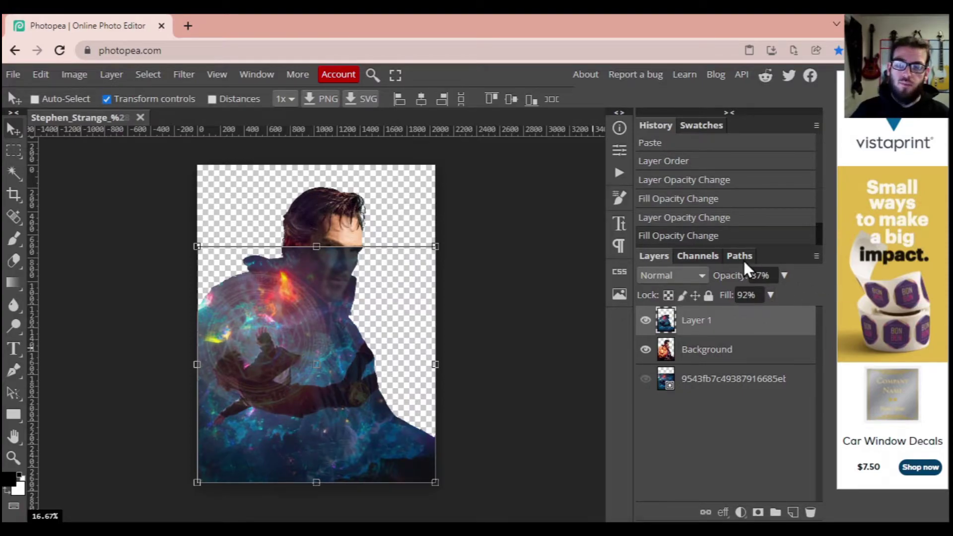
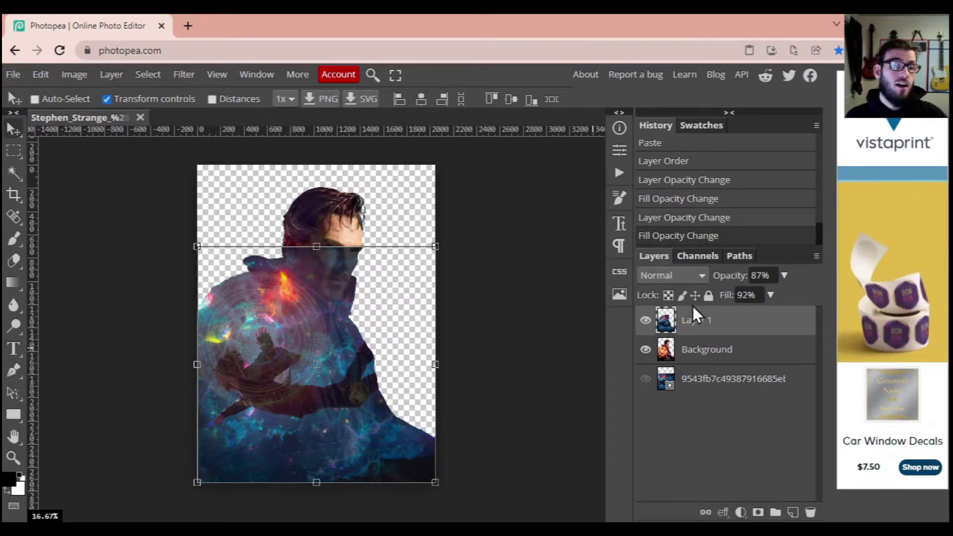
Add a raster mask to Layer 1 and confirm black (000000) as the foreground colour
click(758, 513)
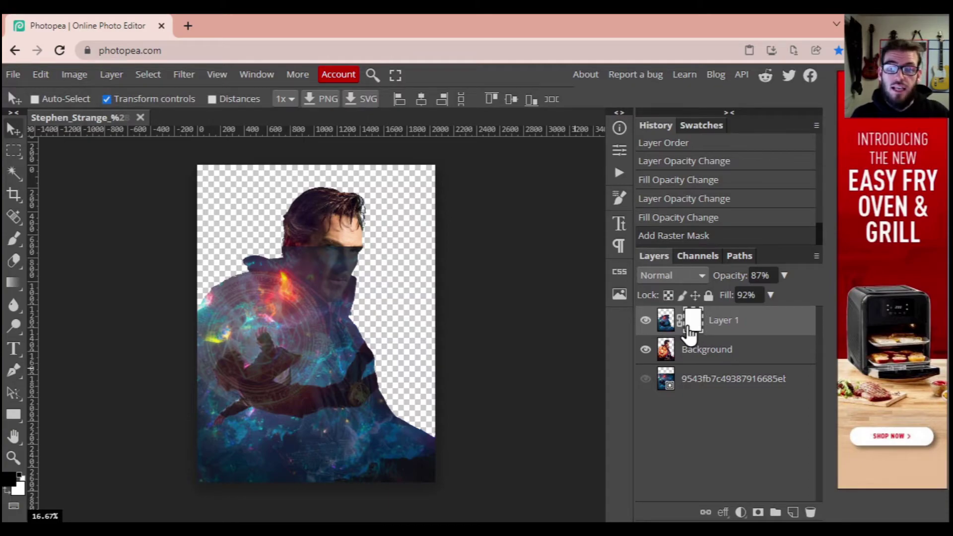
click(16, 480)
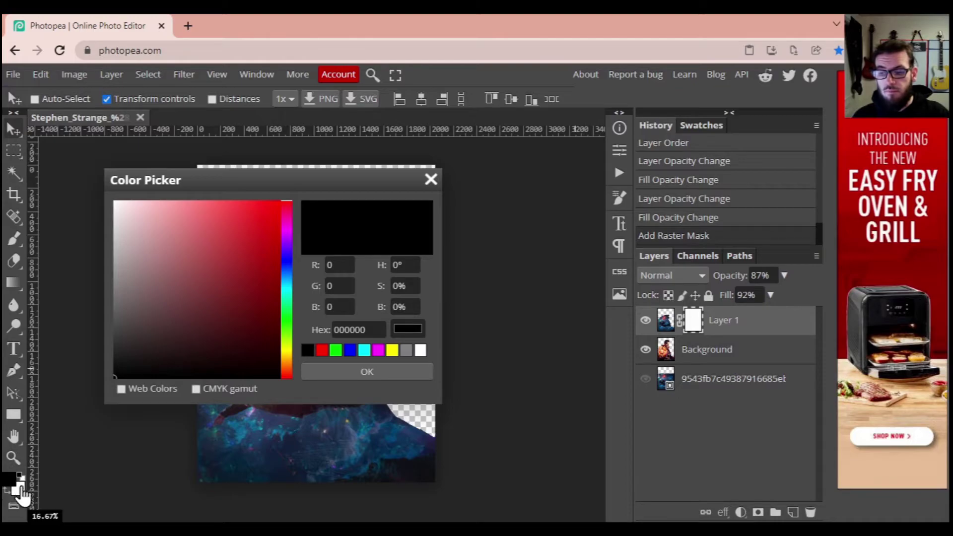
click(367, 374)
Set up the Brush tool with a soft round tip, 521 px in size and 0% hardness
click(19, 232)
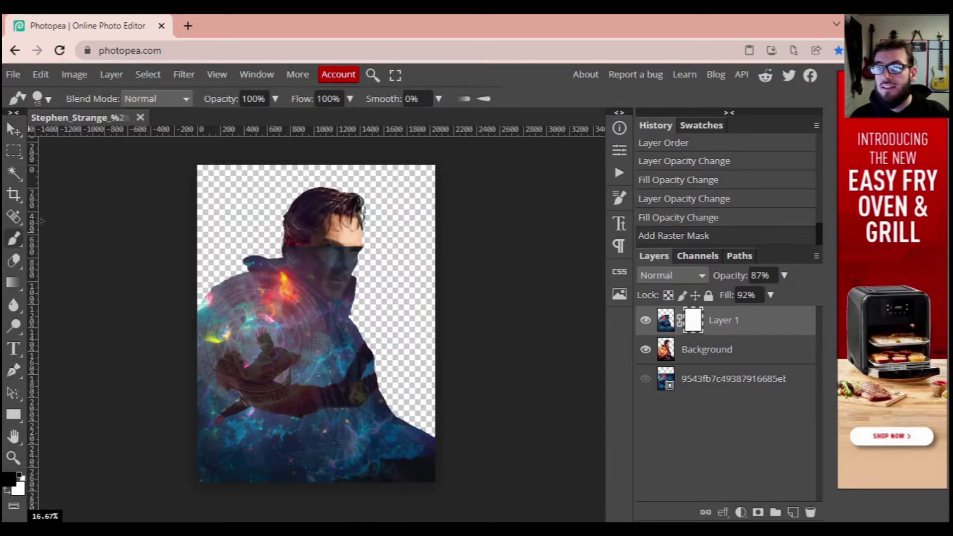
click(54, 103)
drag(132, 135, 148, 136)
click(48, 191)
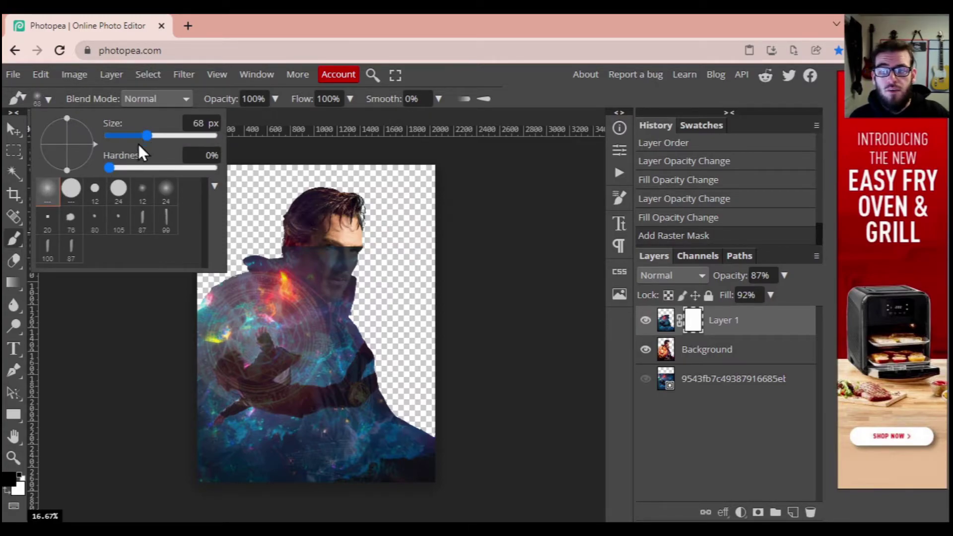
click(179, 136)
drag(186, 135, 190, 135)
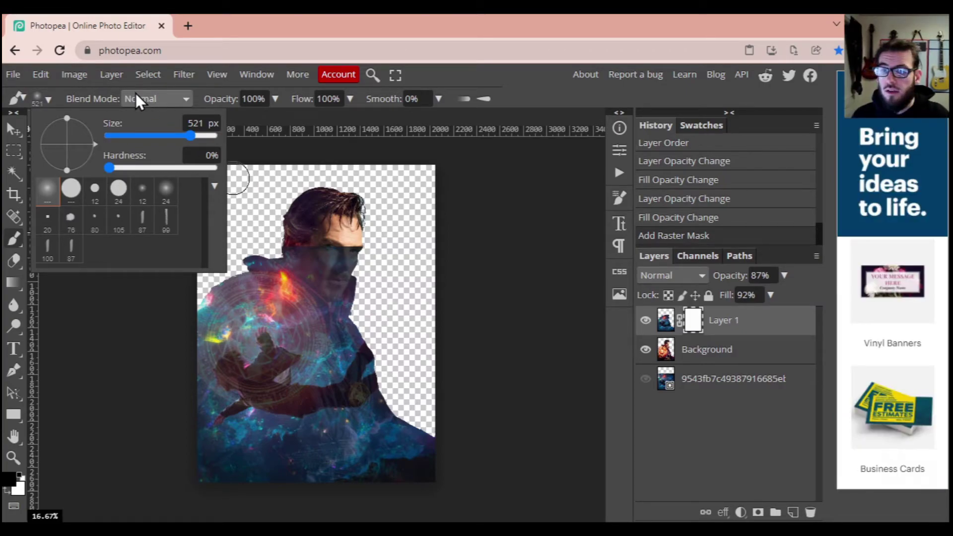
click(37, 97)
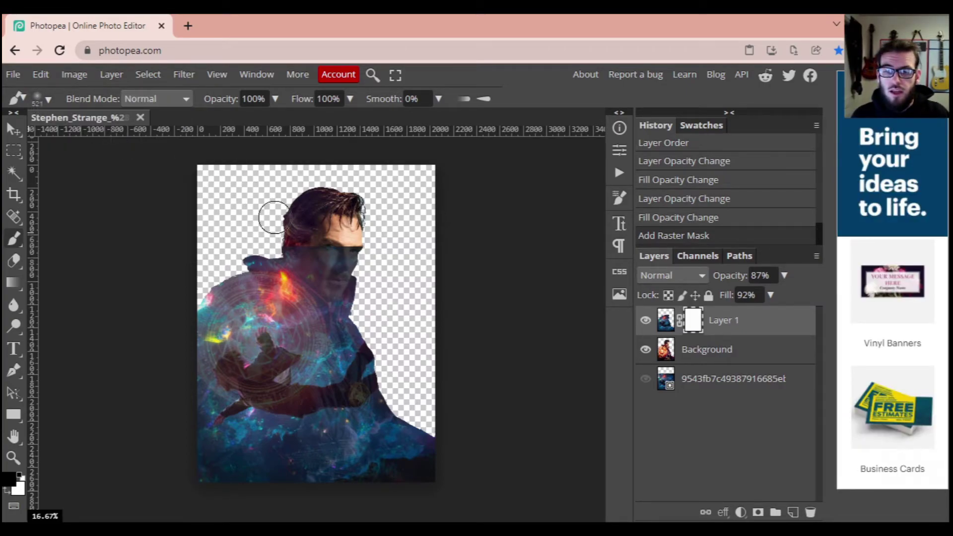
Paint black on Layer 1's mask over the face and hair, down the cloak's right edge, and along the left collar and shoulder
drag(319, 235, 343, 253)
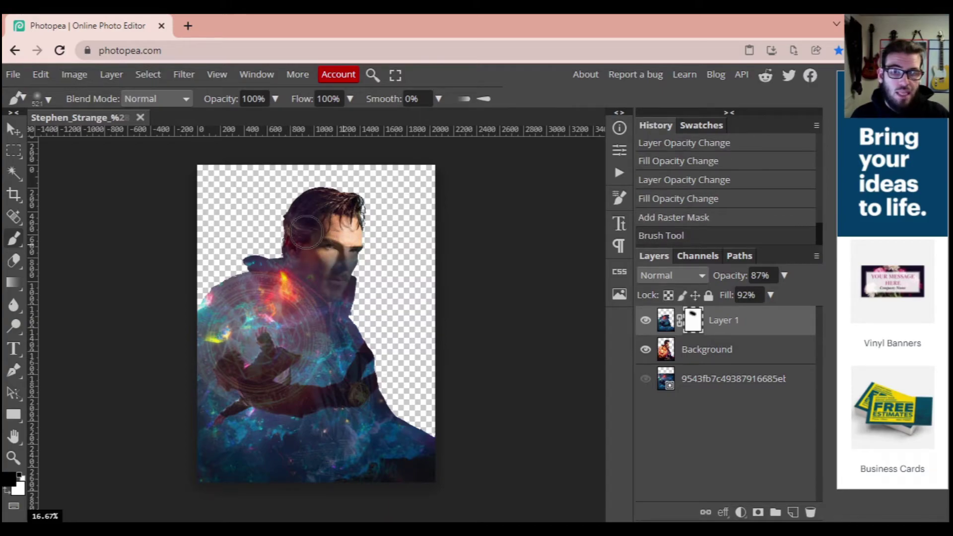
click(361, 261)
click(348, 256)
drag(281, 236, 342, 283)
click(350, 288)
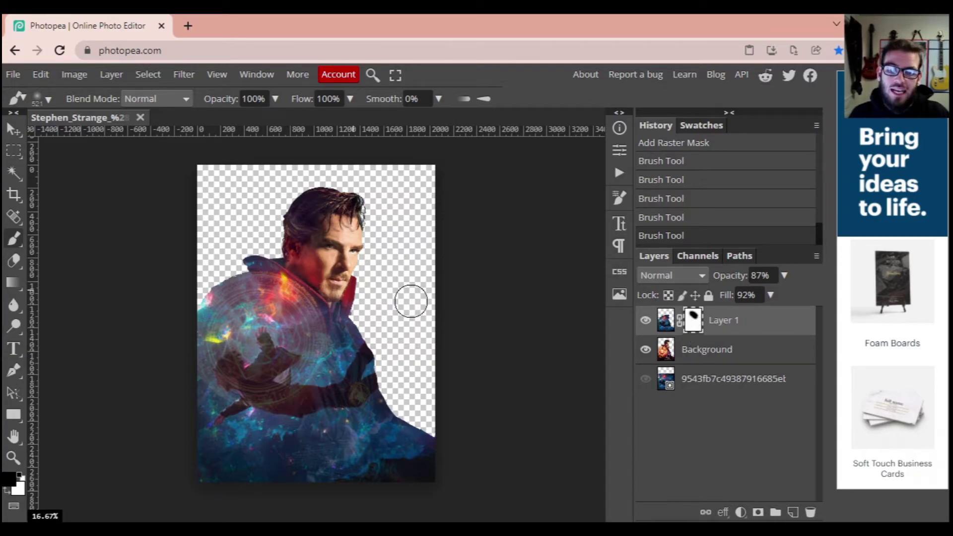
mouse_move(362, 298)
mouse_down()
mouse_move(392, 341)
mouse_move(405, 392)
mouse_move(445, 424)
mouse_up()
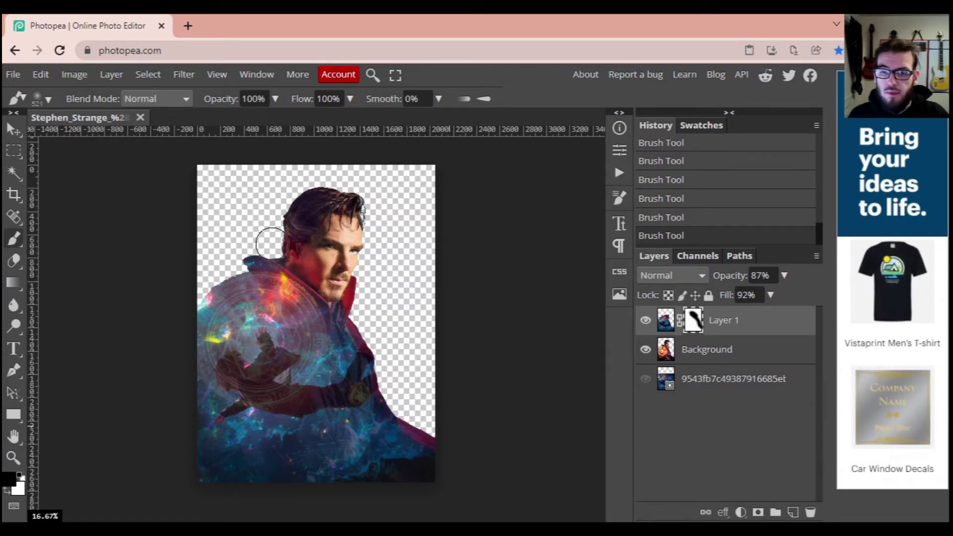
mouse_move(270, 243)
mouse_down()
mouse_move(213, 260)
mouse_move(192, 277)
mouse_move(187, 300)
mouse_up()
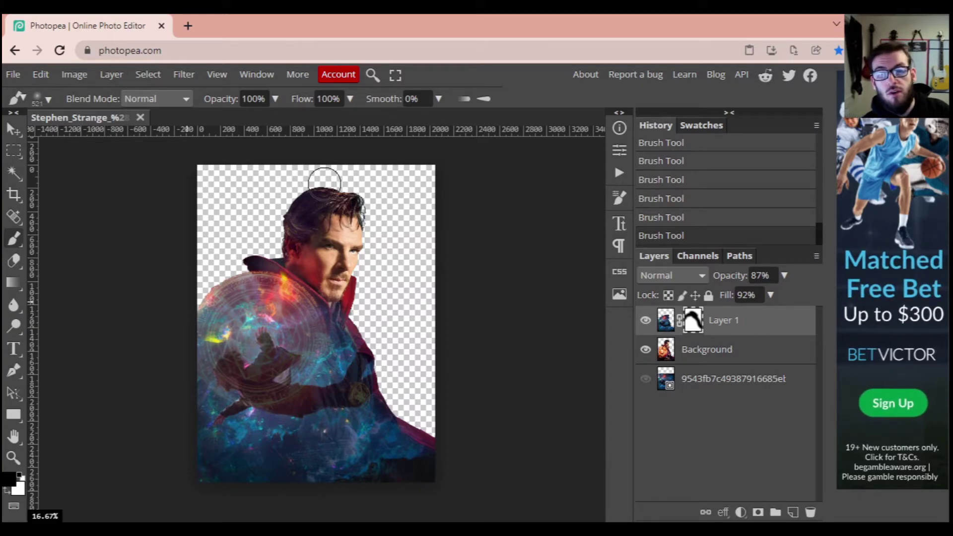
Add a Hue/Saturation adjustment layer above the Background layer with Saturation -100 and Lightness -8
click(713, 353)
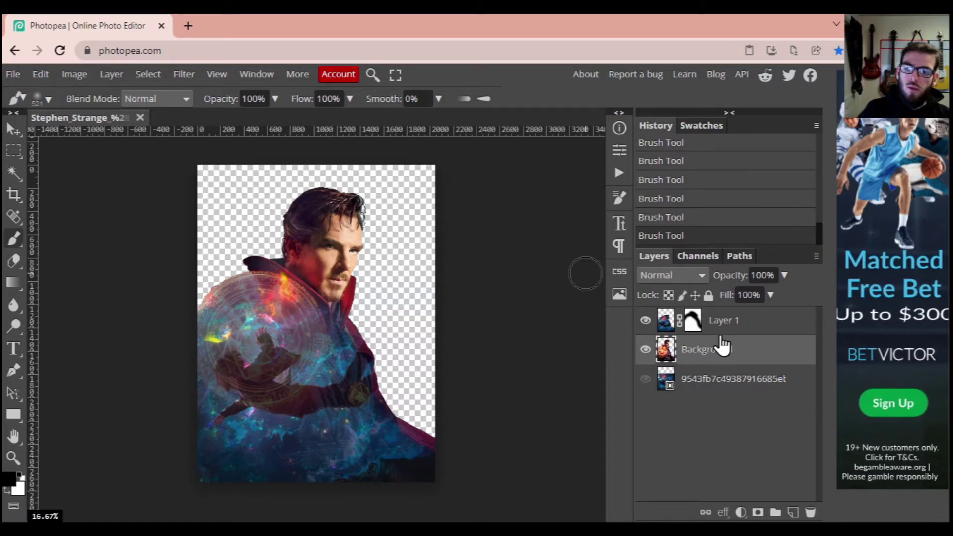
click(741, 513)
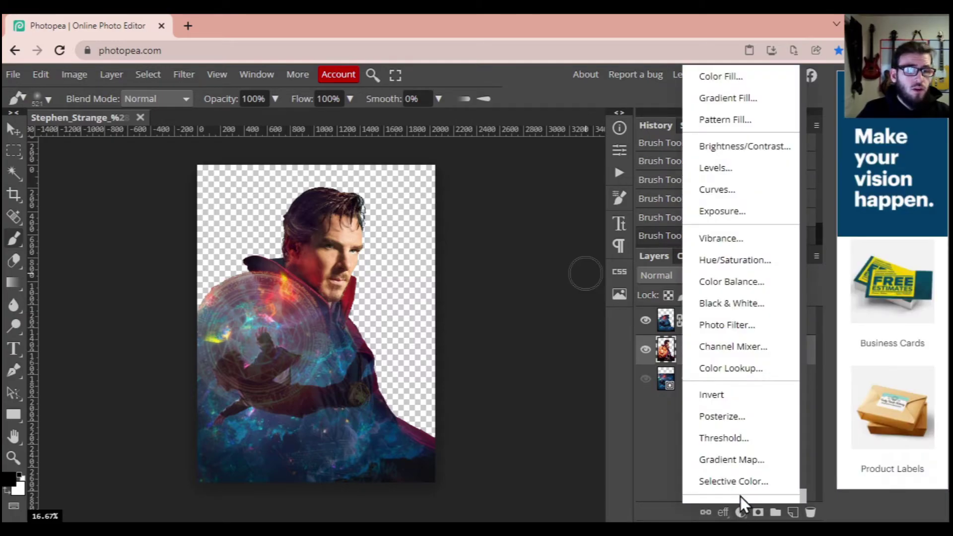
click(735, 265)
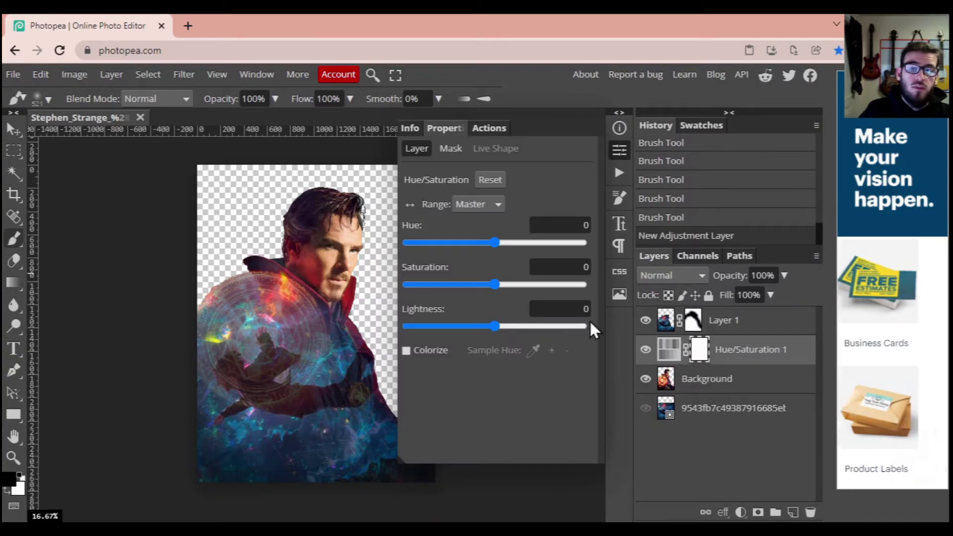
drag(499, 283, 391, 300)
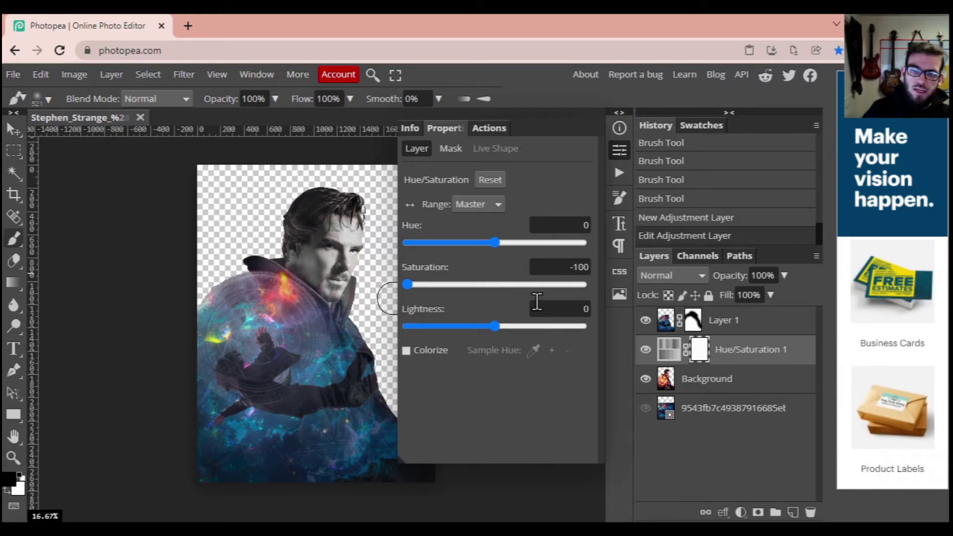
mouse_move(490, 325)
mouse_down()
mouse_move(457, 327)
mouse_move(588, 327)
mouse_move(353, 328)
mouse_move(488, 326)
mouse_up()
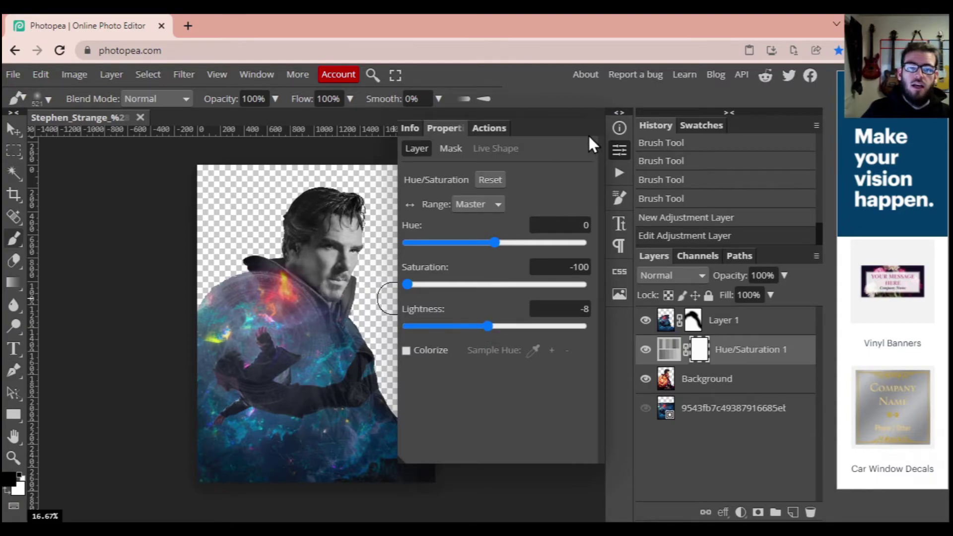
click(618, 150)
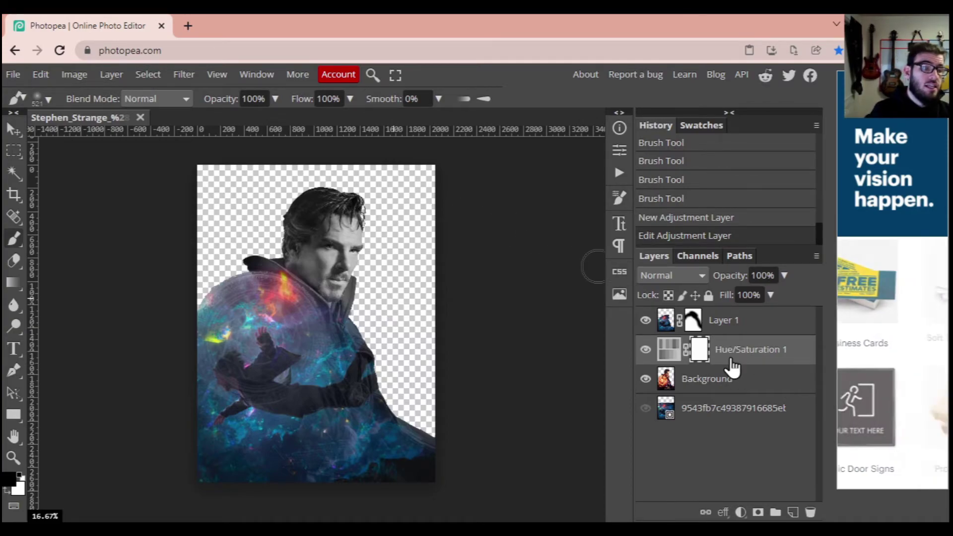
Try painting black on the Hue/Saturation mask over the head to restore its colour, and undo the stroke
click(698, 346)
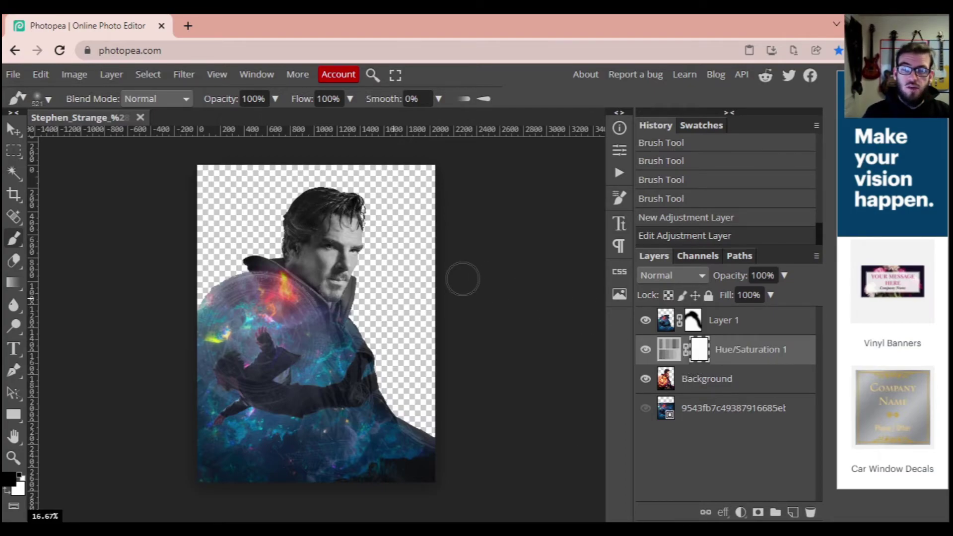
mouse_move(375, 233)
mouse_down()
mouse_move(318, 234)
mouse_move(372, 270)
mouse_move(304, 246)
mouse_move(339, 247)
mouse_move(295, 203)
mouse_move(381, 191)
mouse_up()
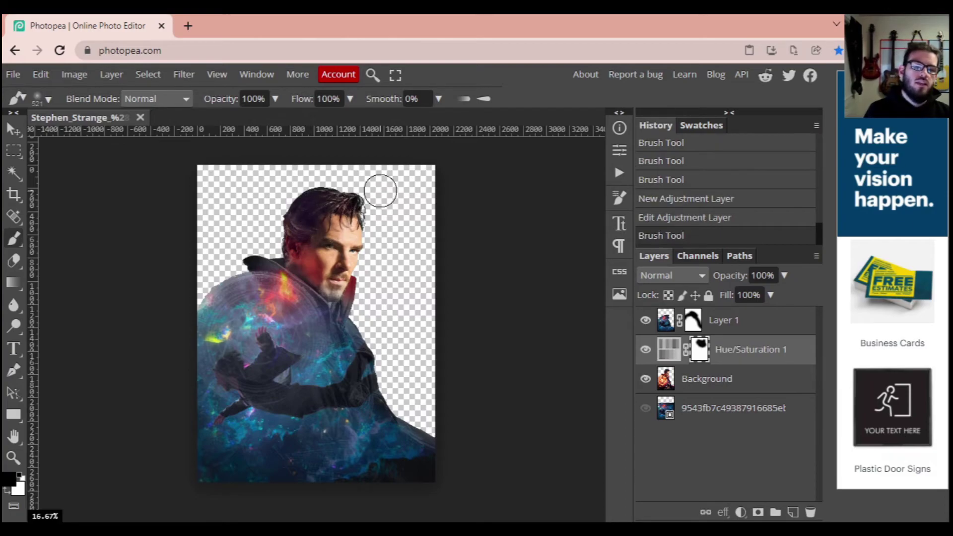
key(ctrl+z)
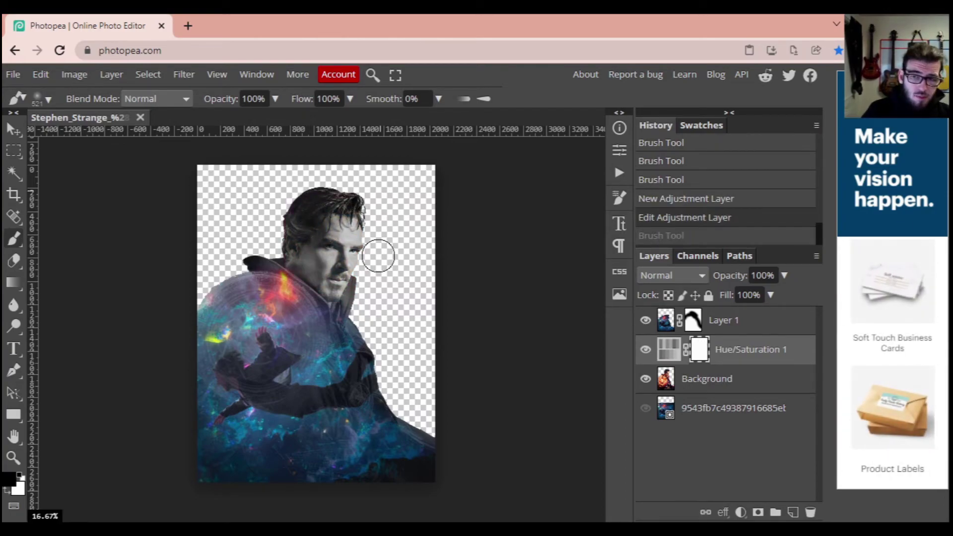
Paint black on the Hue/Saturation mask over the left shoulder, the glowing magic circle, and the cloak's collar and edges to restore their colour
drag(246, 262, 214, 262)
drag(211, 264, 208, 305)
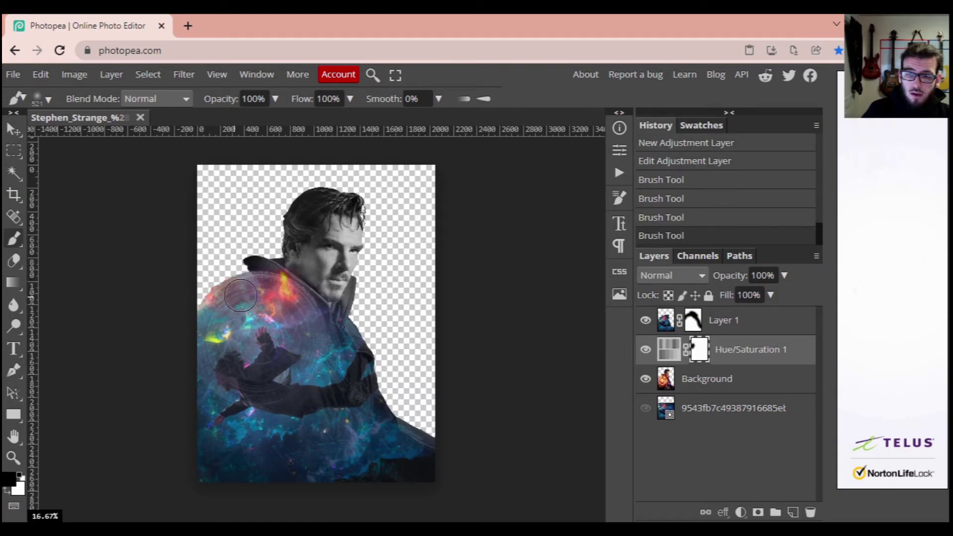
drag(278, 296, 291, 304)
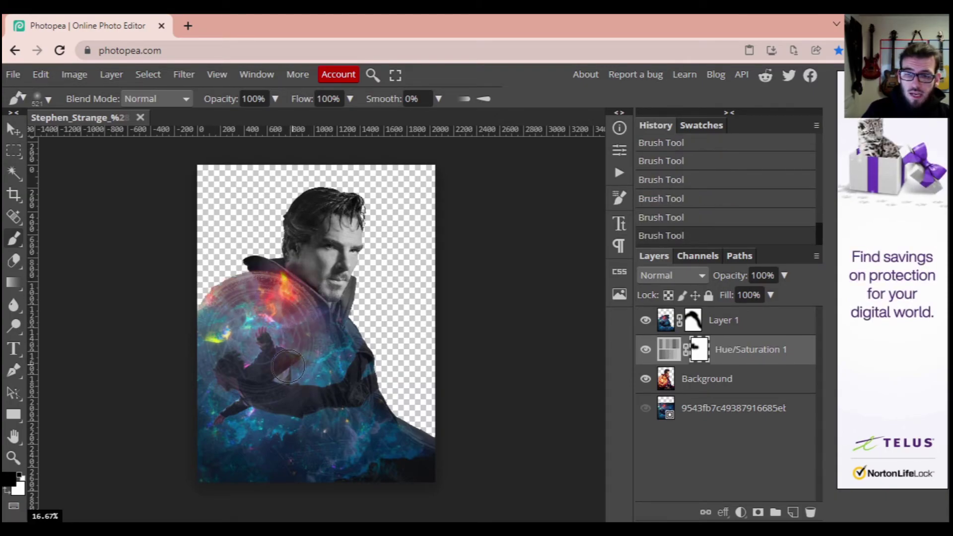
drag(288, 366, 243, 370)
mouse_move(243, 338)
mouse_down()
mouse_move(283, 335)
mouse_move(271, 352)
mouse_move(244, 324)
mouse_move(237, 346)
mouse_move(280, 373)
mouse_move(295, 366)
mouse_move(297, 347)
mouse_up()
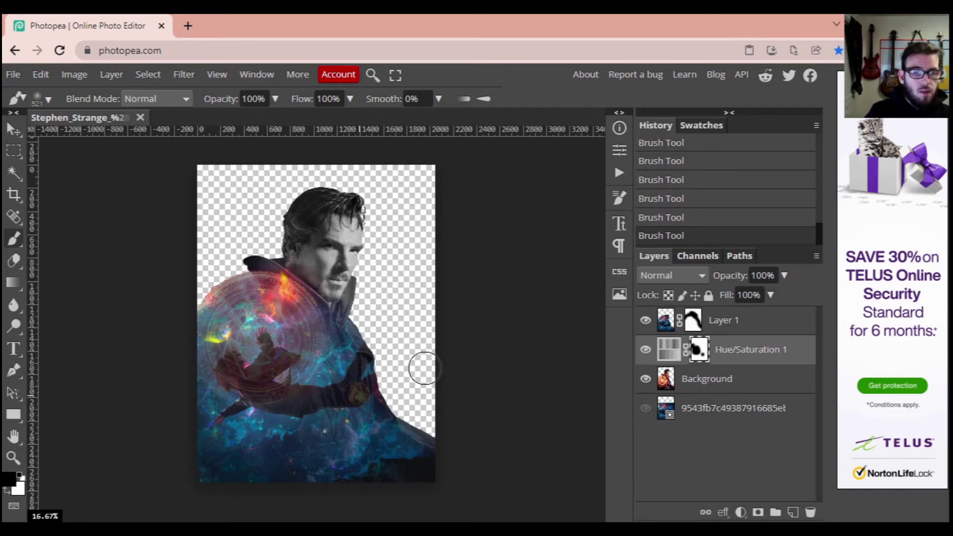
click(368, 291)
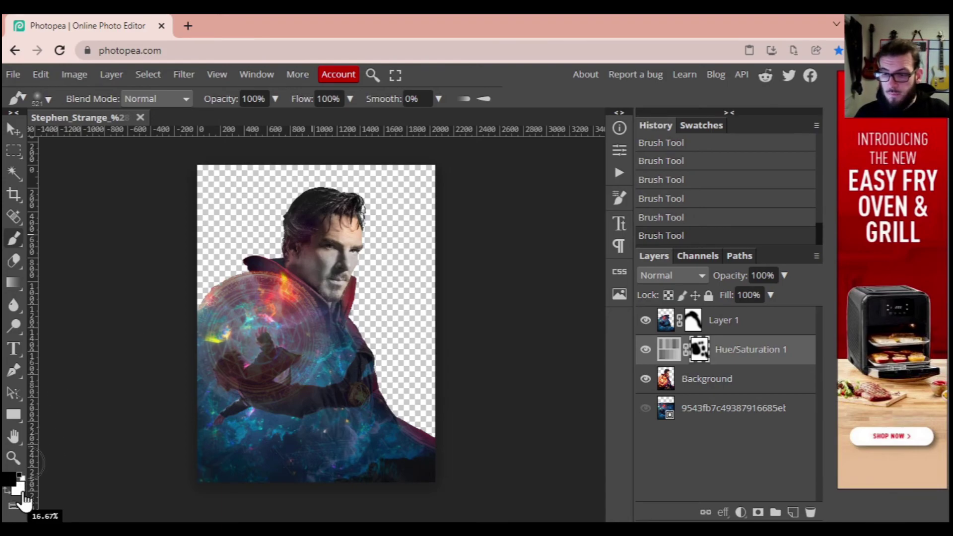
Paint the head back to greyscale with white on the Hue/Saturation mask, and activate Layer 1's mask
click(19, 477)
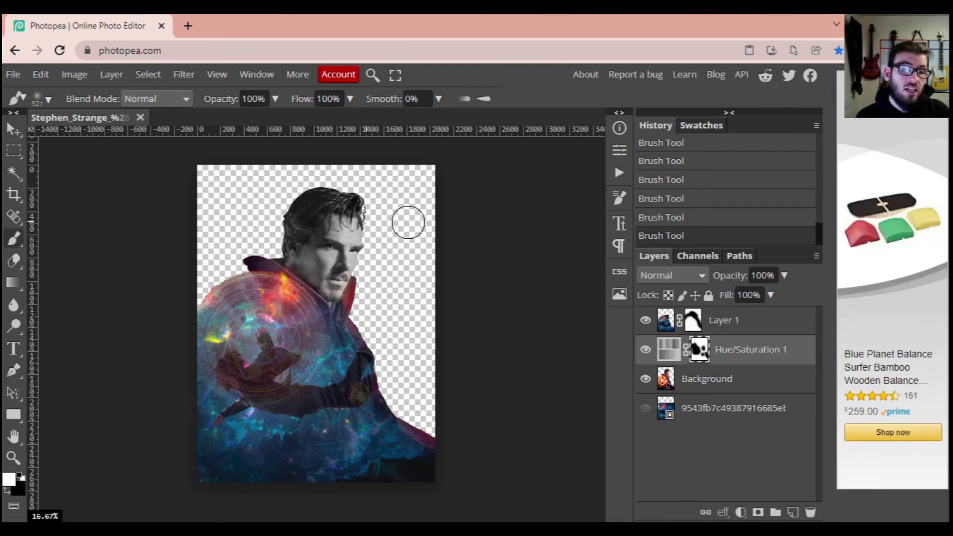
click(693, 320)
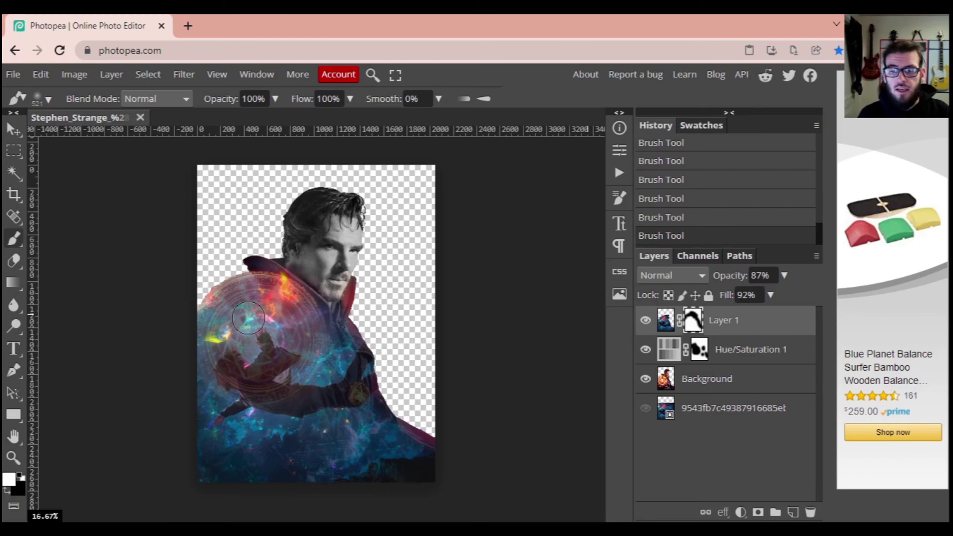